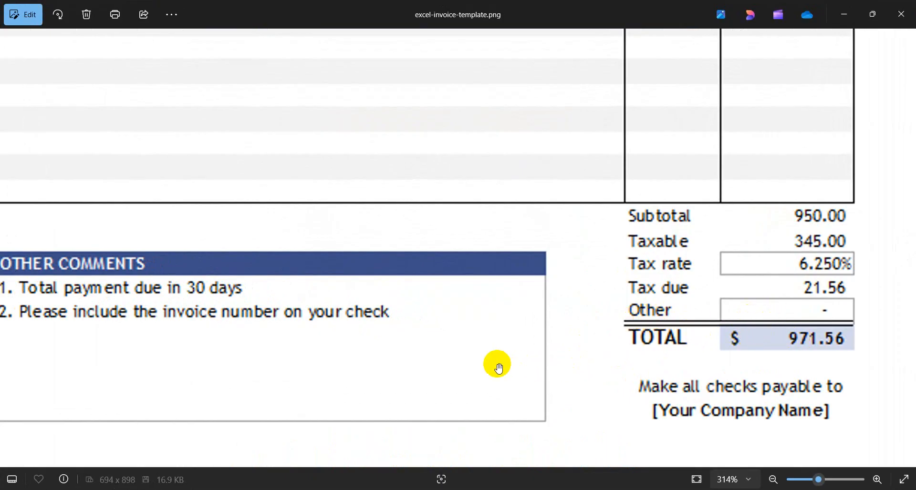
Close the invoice template image and open New Microsoft Excel Worksheet.xlsx from the desktop
{"action": "scroll", "coordinate": [496, 365], "scroll_direction": "down", "scroll_amount": 5}
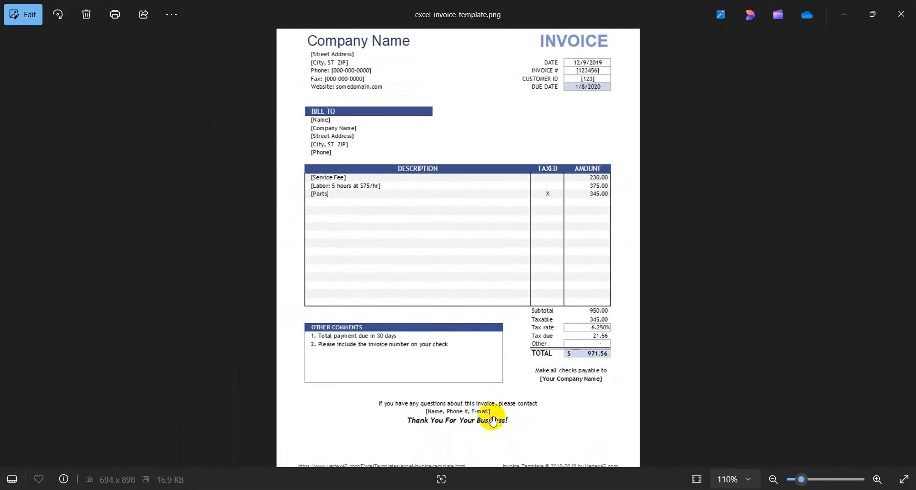
{"action": "left_click", "coordinate": [901, 14]}
{"action": "left_click", "coordinate": [843, 8]}
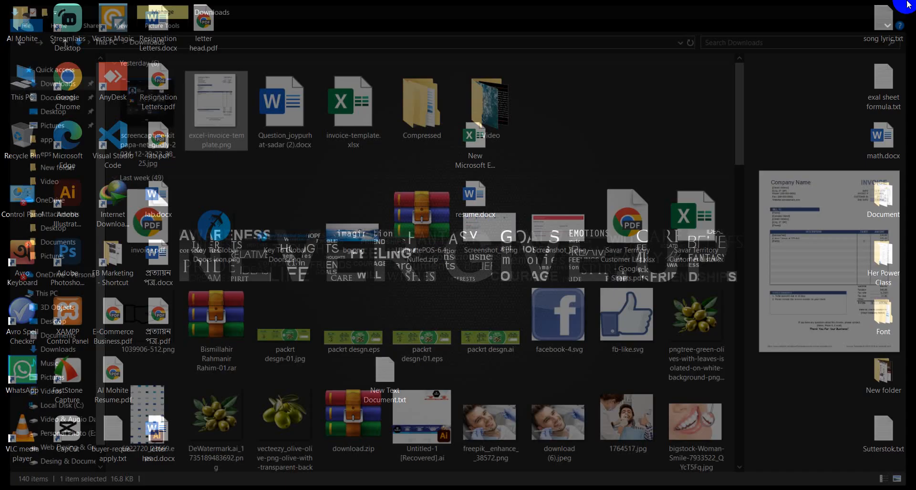
{"action": "left_click", "coordinate": [471, 145]}
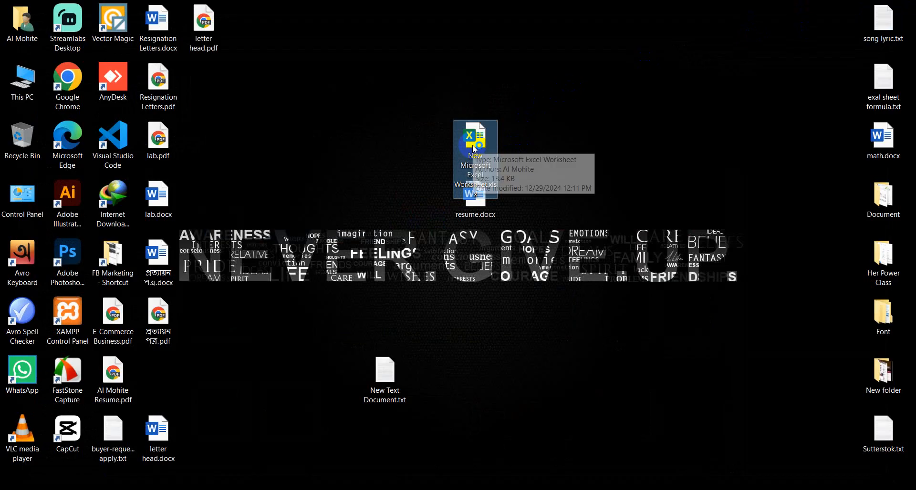
{"action": "double_click", "coordinate": [475, 150]}
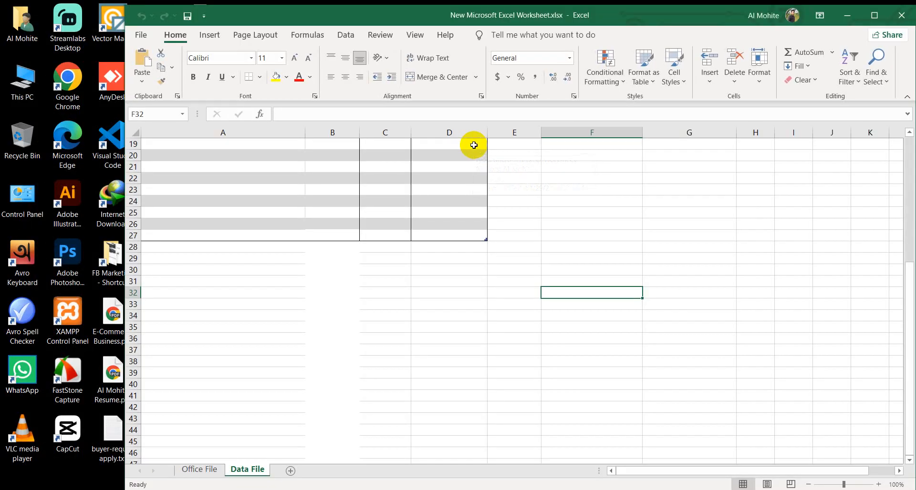
Maximize the workbook window and look over the invoice layout on the Data File sheet
{"action": "scroll", "coordinate": [514, 246], "scroll_direction": "up", "scroll_amount": 5}
{"action": "scroll", "coordinate": [514, 247], "scroll_direction": "down", "scroll_amount": 5, "text": "ctrl"}
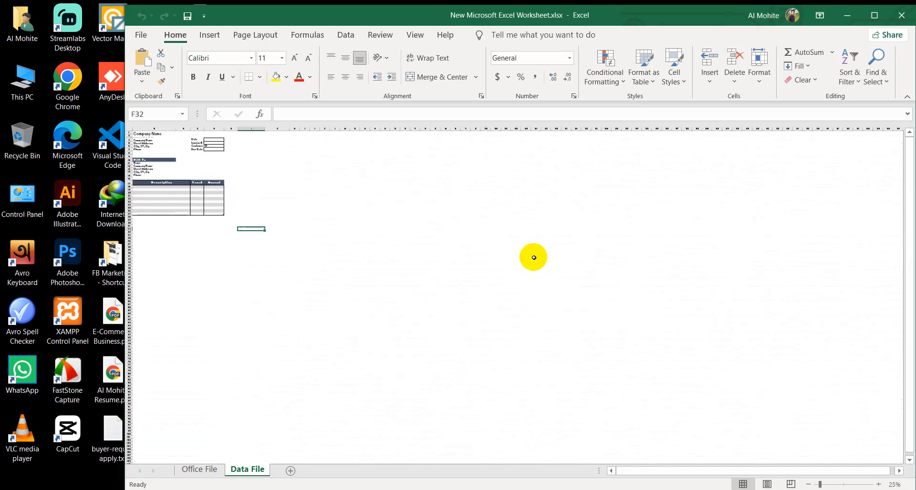
{"action": "scroll", "coordinate": [139, 150], "scroll_direction": "up", "scroll_amount": 3, "text": "ctrl"}
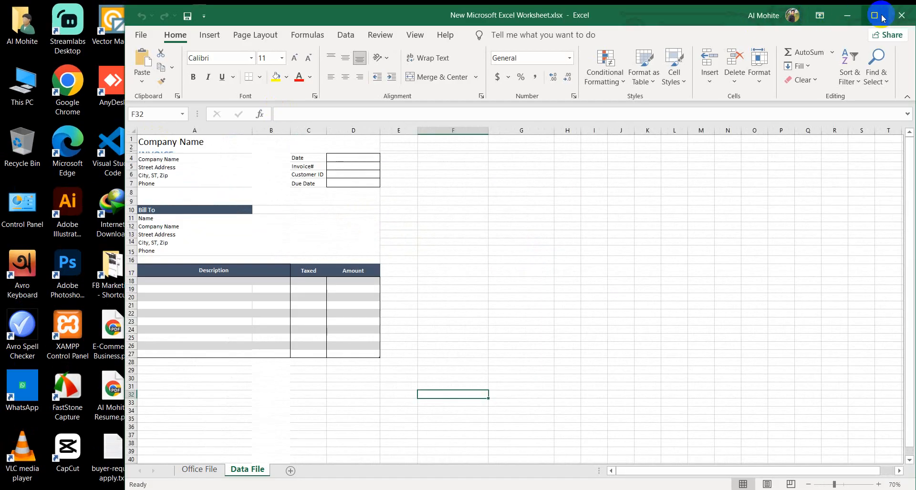
{"action": "left_click", "coordinate": [874, 15]}
{"action": "scroll", "coordinate": [77, 319], "scroll_direction": "up", "scroll_amount": 6, "text": "ctrl"}
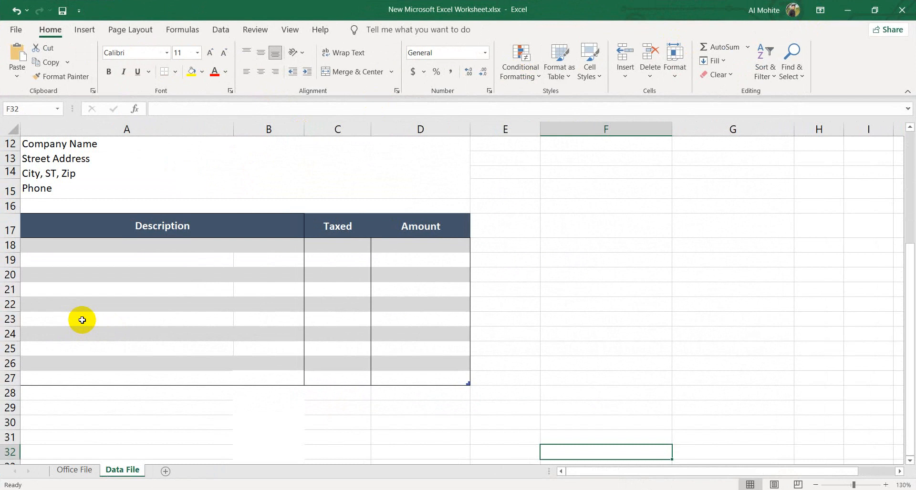
{"action": "scroll", "coordinate": [82, 319], "scroll_direction": "up", "scroll_amount": 4}
{"action": "scroll", "coordinate": [415, 259], "scroll_direction": "down", "scroll_amount": 5}
{"action": "scroll", "coordinate": [399, 276], "scroll_direction": "down", "scroll_amount": 2}
Apply All Borders to cell D30 below the invoice's Amount column
{"action": "left_click", "coordinate": [387, 262]}
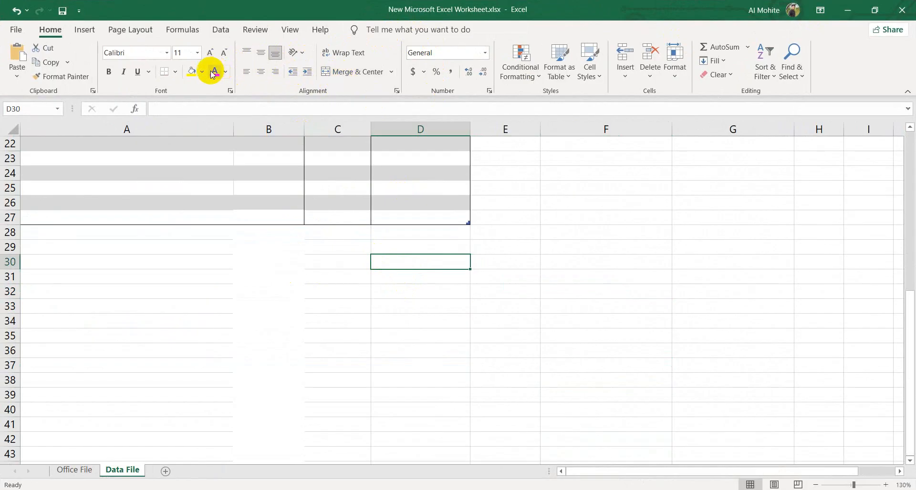
{"action": "left_click", "coordinate": [175, 72]}
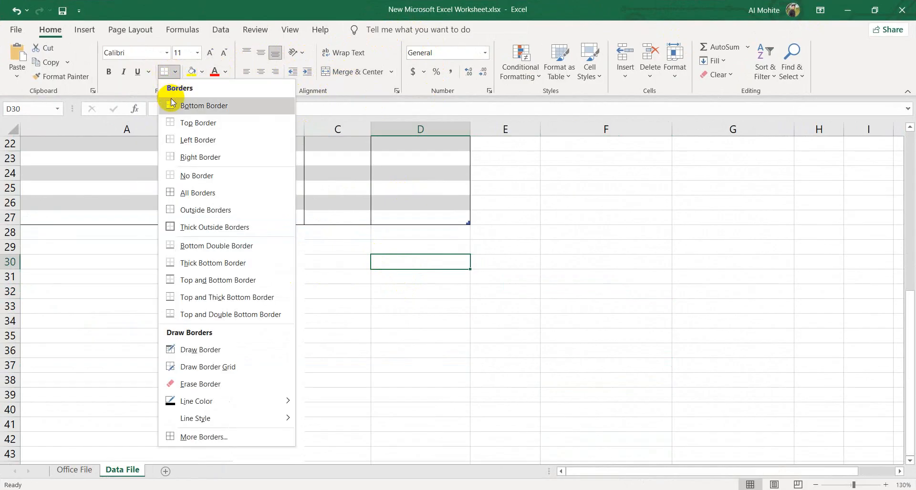
{"action": "left_click", "coordinate": [195, 192]}
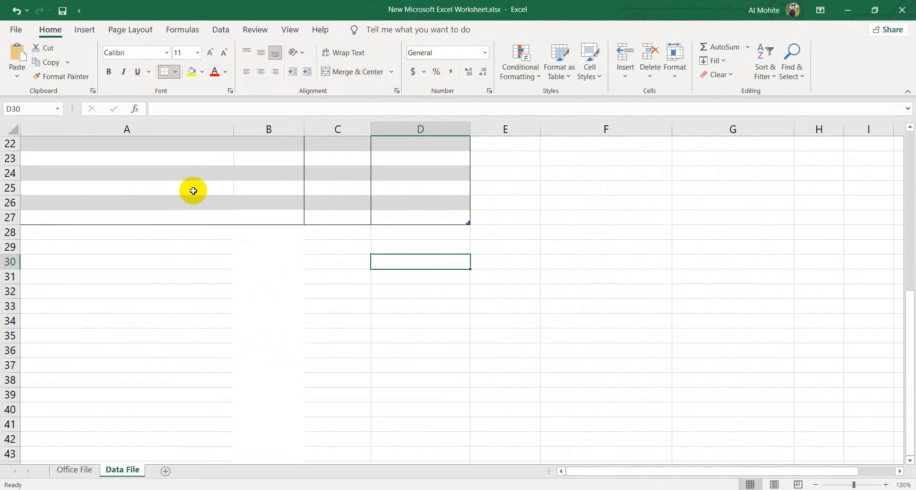
{"action": "left_click", "coordinate": [426, 302]}
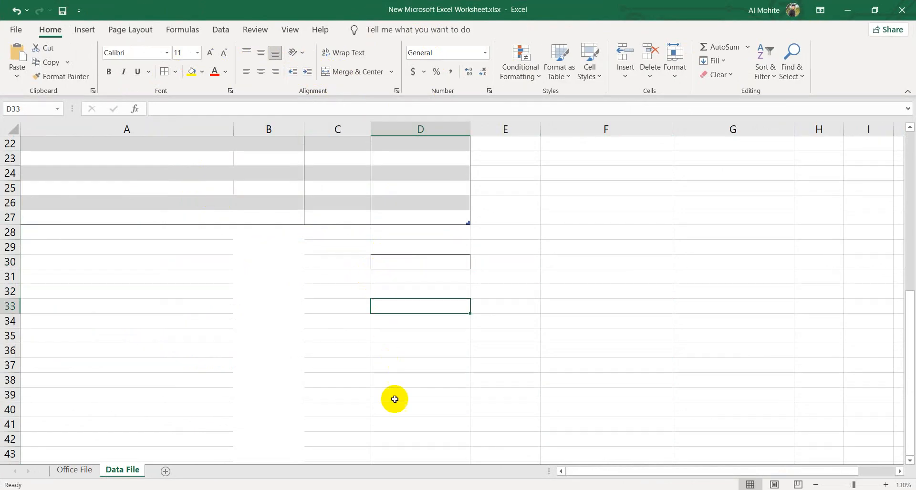
Open excel-invoice-template.png from the Downloads folder to check the reference layout of the totals section
{"action": "mouse_move", "coordinate": [306, 489]}
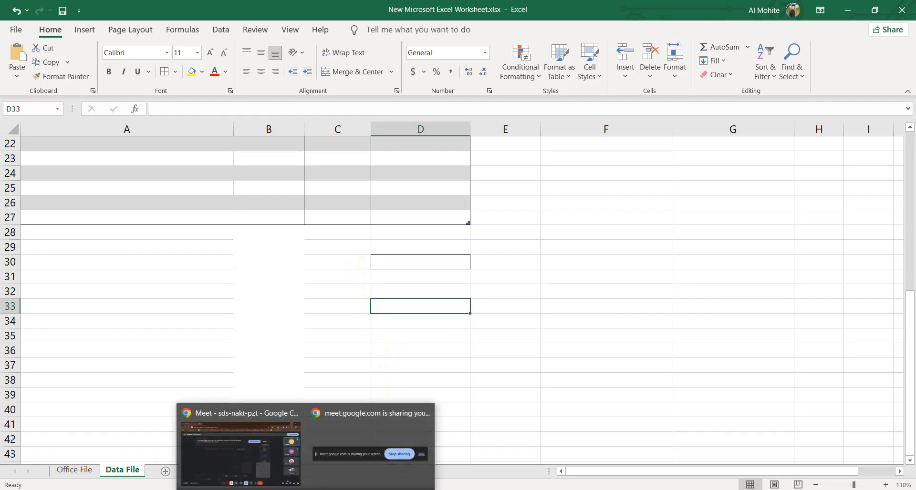
{"action": "left_click", "coordinate": [839, 8]}
{"action": "left_click", "coordinate": [109, 41]}
{"action": "double_click", "coordinate": [23, 85]}
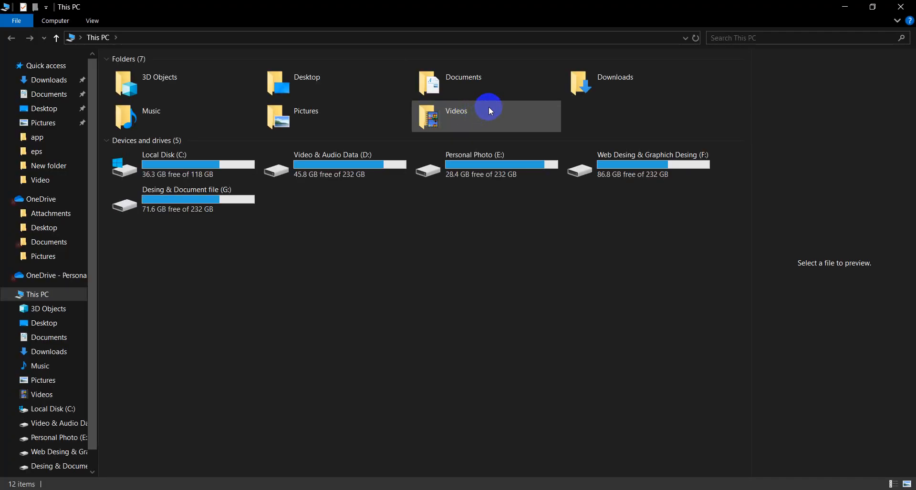
{"action": "double_click", "coordinate": [617, 76]}
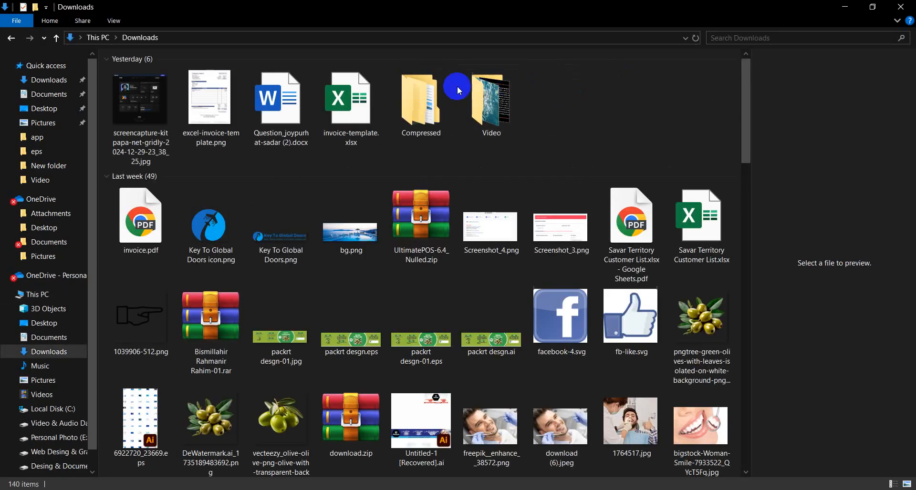
{"action": "left_click", "coordinate": [214, 103]}
{"action": "key", "text": "Return"}
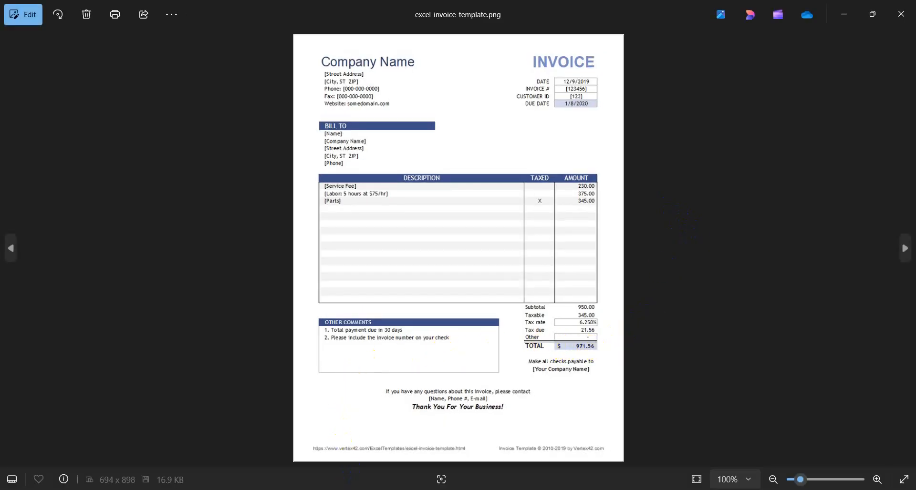
Switch back to the Excel workbook and merge and center cells B33:C33 on the Data File sheet
{"action": "mouse_move", "coordinate": [423, 489]}
{"action": "left_click", "coordinate": [388, 489]}
{"action": "left_click", "coordinate": [333, 307]}
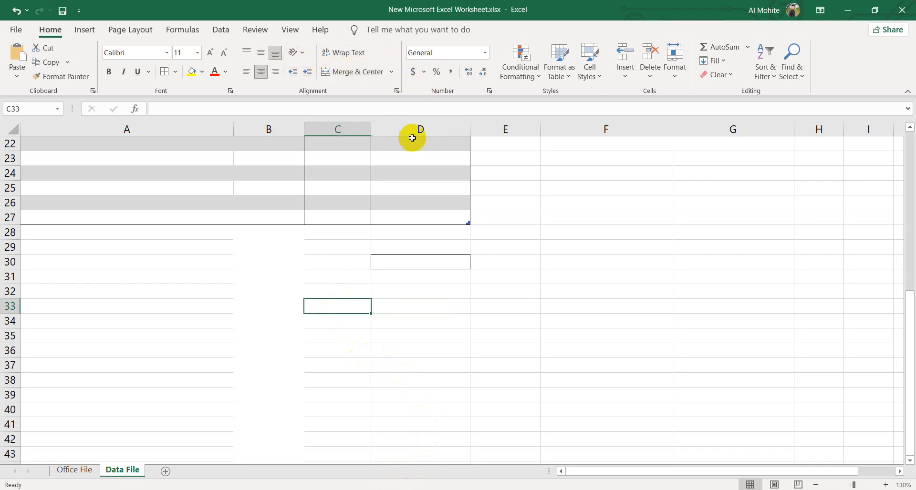
{"action": "left_click", "coordinate": [415, 320]}
{"action": "left_click_drag", "start_coordinate": [276, 303], "coordinate": [327, 306]}
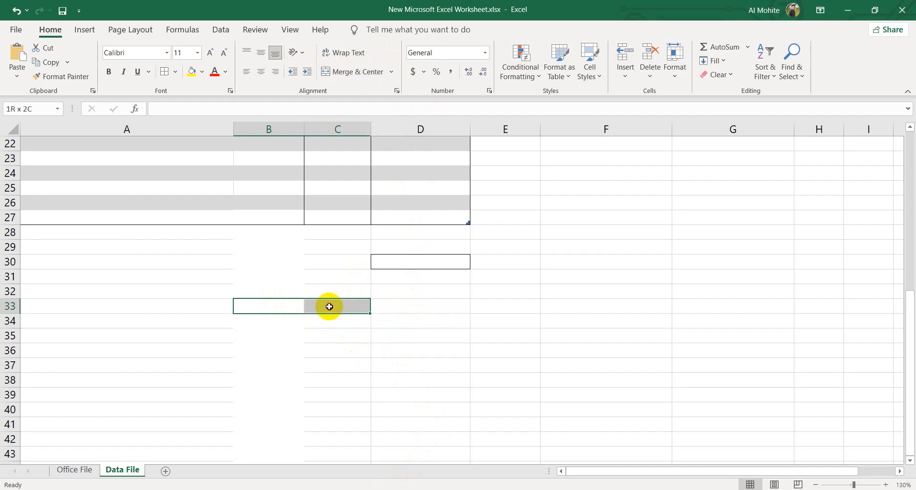
{"action": "left_click", "coordinate": [348, 80]}
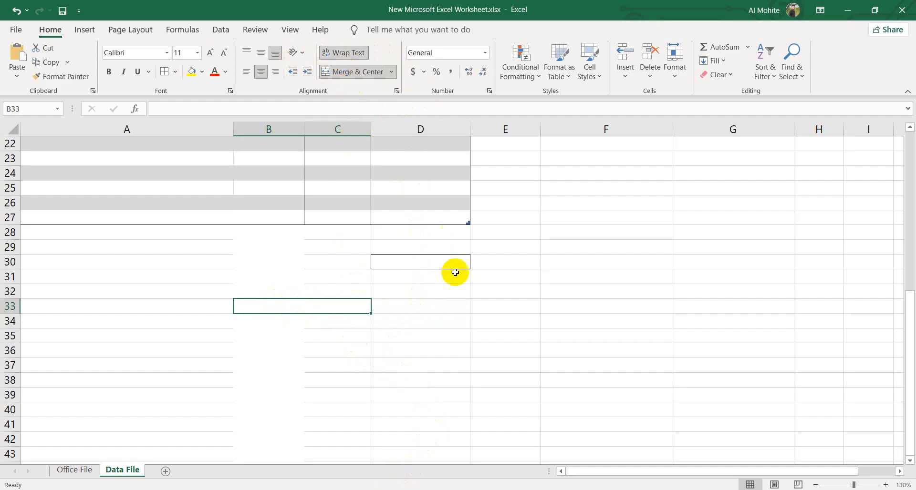
Enter "total" in the merged cell B33 and add all borders to the adjacent cell D33
{"action": "left_click", "coordinate": [454, 305]}
{"action": "left_click", "coordinate": [320, 306]}
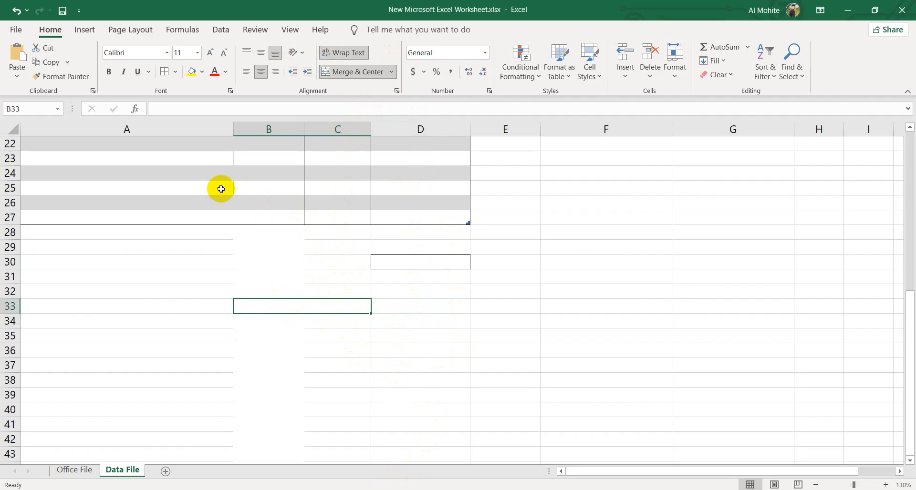
{"action": "double_click", "coordinate": [332, 304]}
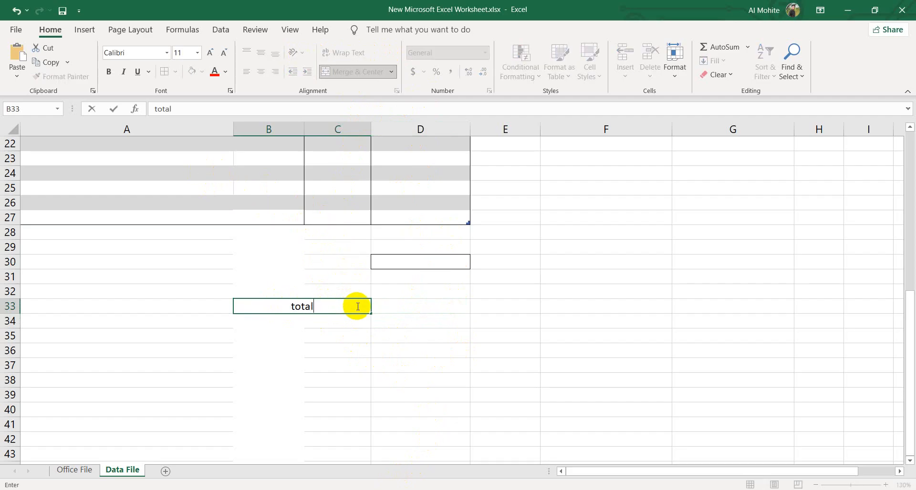
{"action": "left_click", "coordinate": [434, 339]}
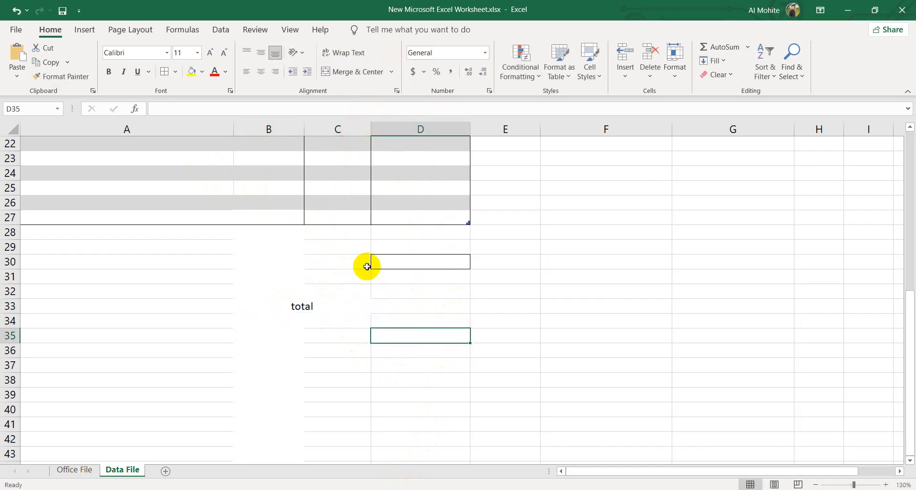
{"action": "left_click", "coordinate": [400, 307]}
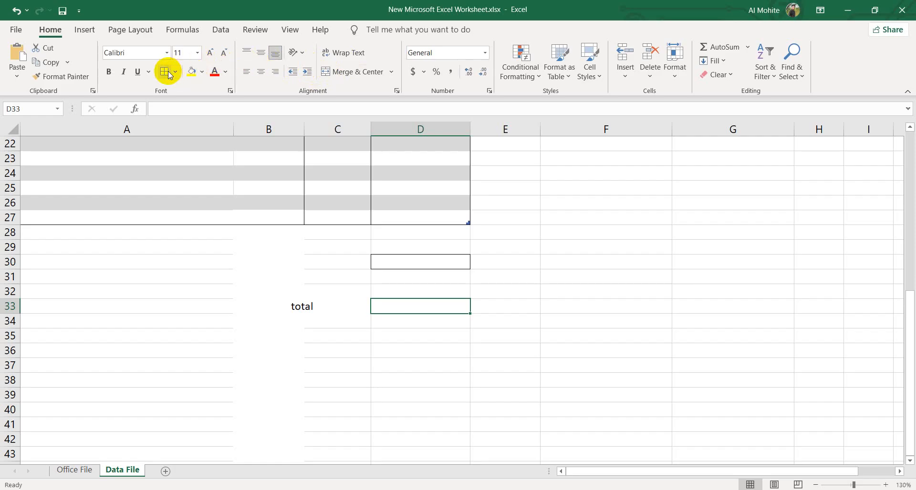
{"action": "left_click", "coordinate": [589, 333]}
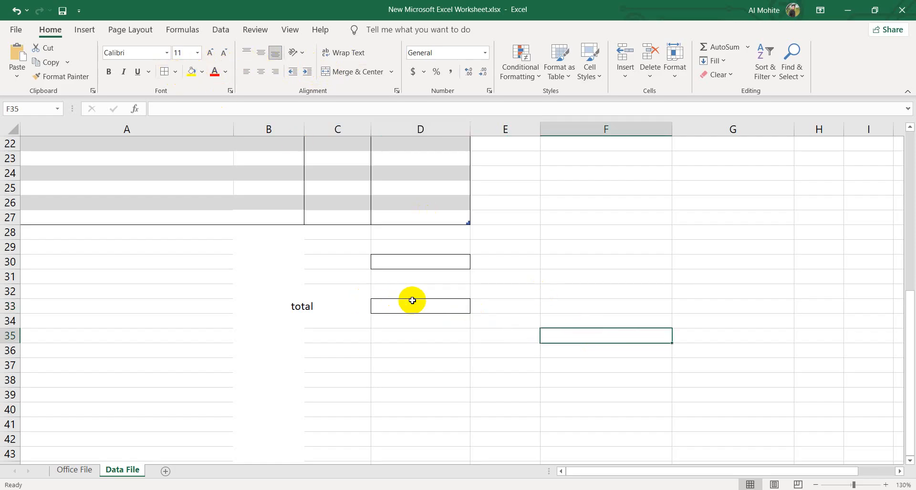
Draw a straight horizontal line about 2.39" long under the total row, from the label to the end of column D
{"action": "left_click", "coordinate": [84, 31]}
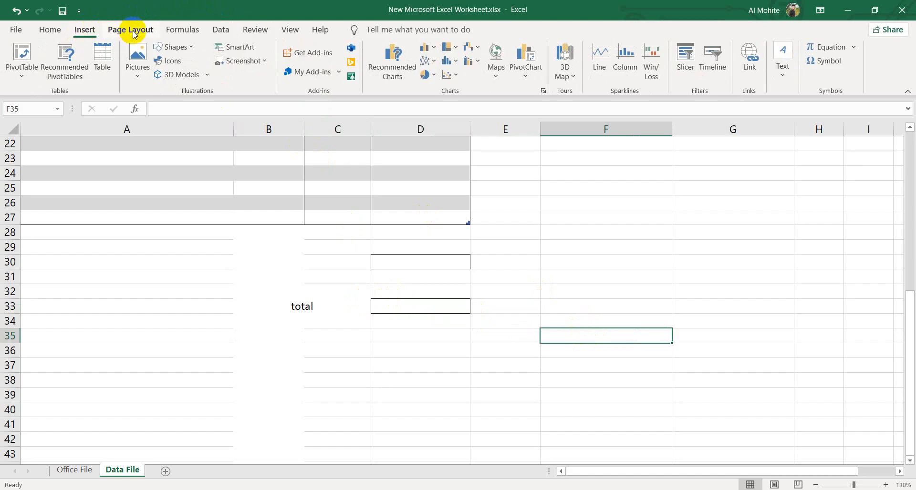
{"action": "left_click", "coordinate": [183, 47]}
{"action": "left_click", "coordinate": [168, 78]}
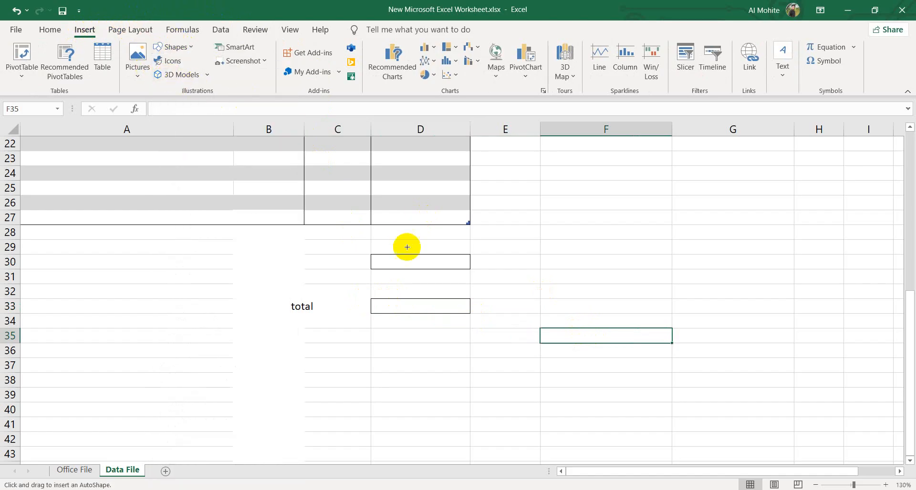
{"action": "scroll", "coordinate": [408, 330], "scroll_direction": "up", "scroll_amount": 3}
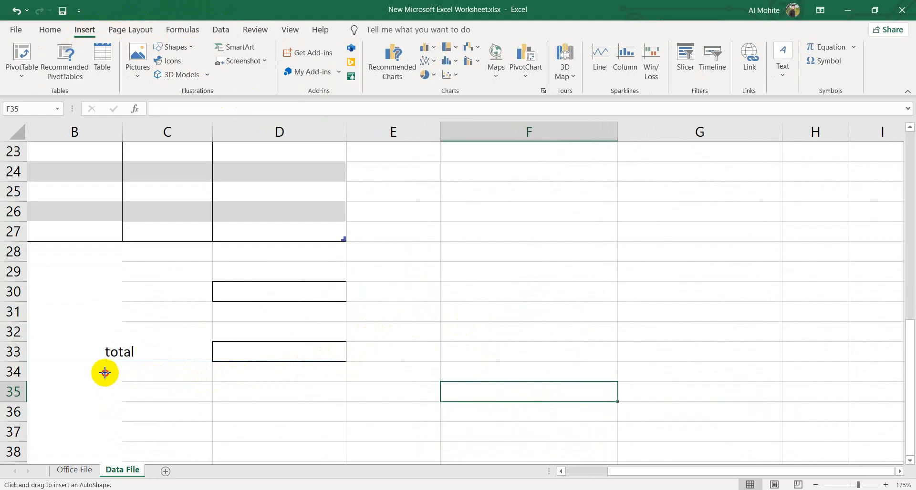
{"action": "left_click_drag", "start_coordinate": [105, 372], "coordinate": [345, 361]}
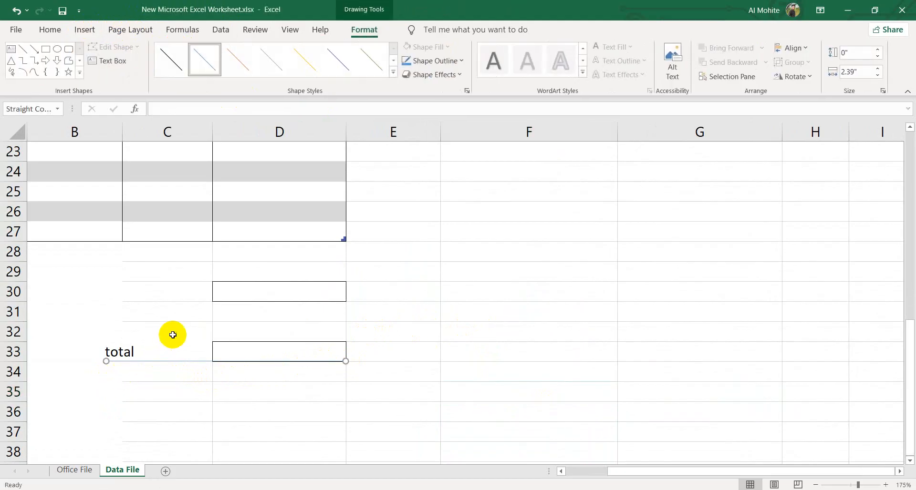
Apply a thicker black preset shape style to the line under the total row
{"action": "left_click", "coordinate": [174, 53]}
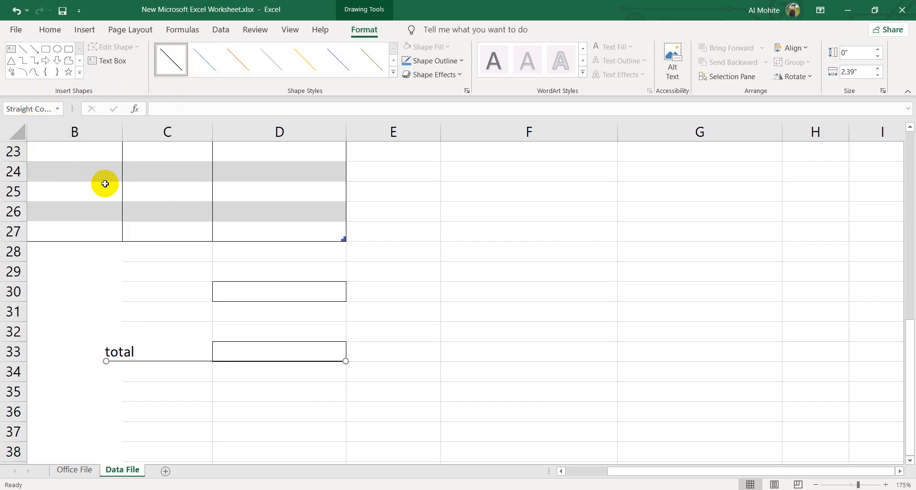
{"action": "left_click", "coordinate": [392, 74]}
{"action": "left_click", "coordinate": [180, 127]}
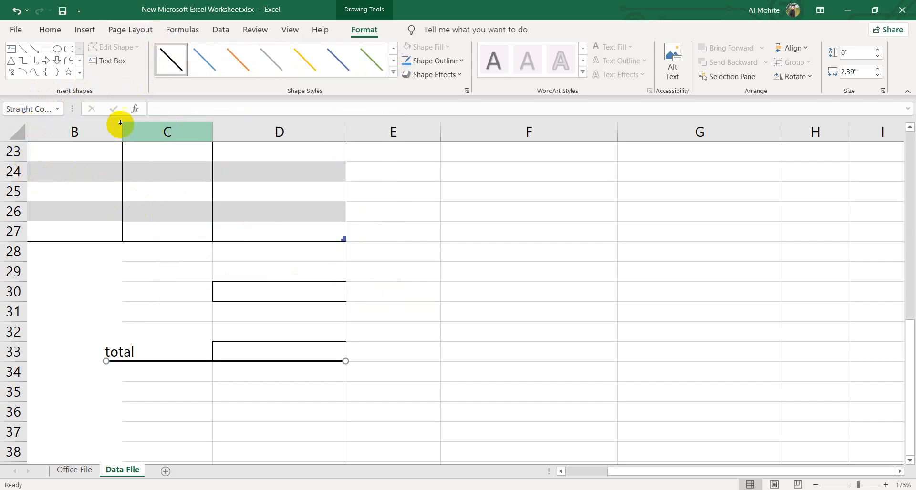
{"action": "left_click", "coordinate": [443, 240]}
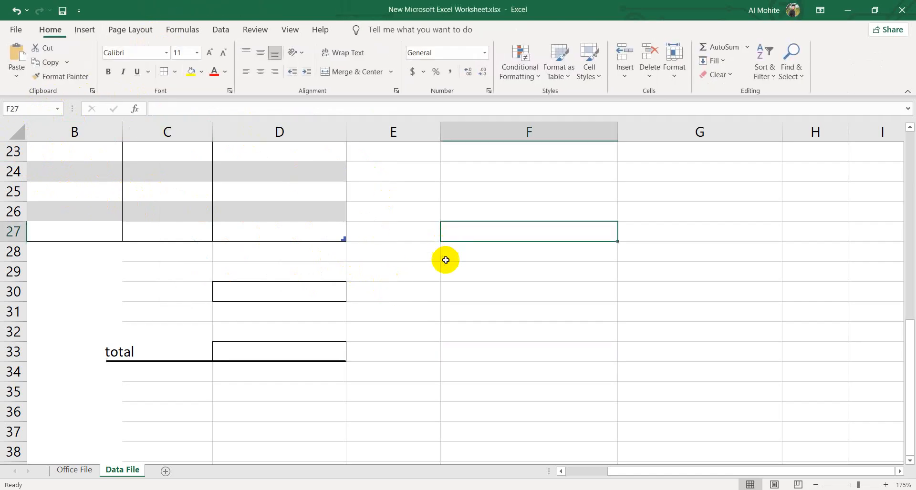
Duplicate the black line and place the copy directly beneath the original to form a double underline below the total row
{"action": "left_click", "coordinate": [196, 361]}
{"action": "left_click", "coordinate": [197, 355]}
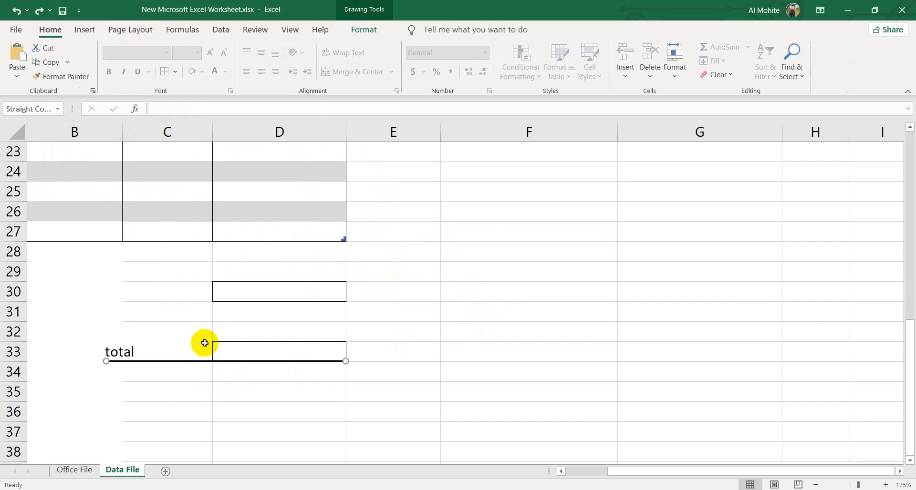
{"action": "key", "text": "ctrl+c"}
{"action": "key", "text": "ctrl+v"}
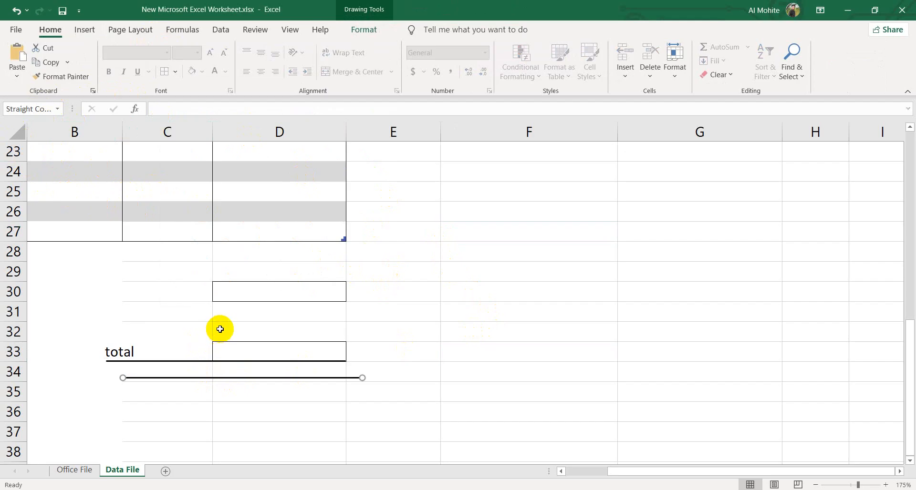
{"action": "left_click_drag", "start_coordinate": [284, 379], "coordinate": [268, 364]}
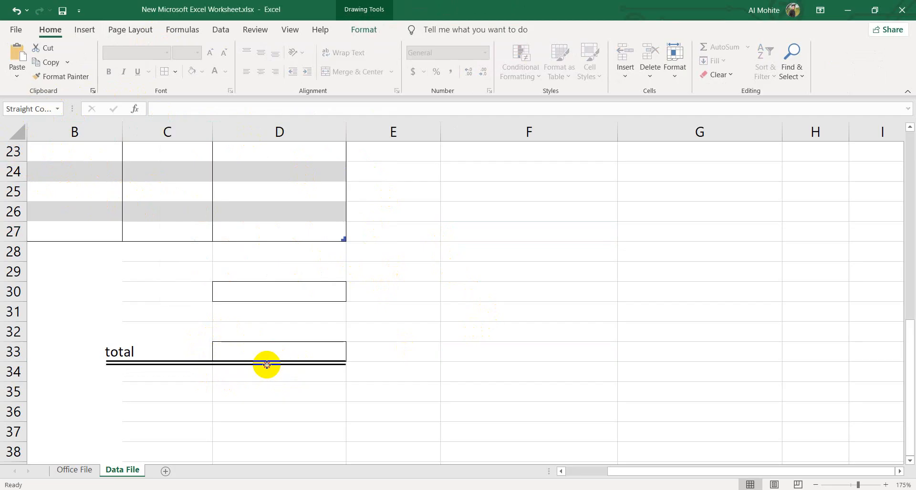
{"action": "left_click", "coordinate": [400, 324]}
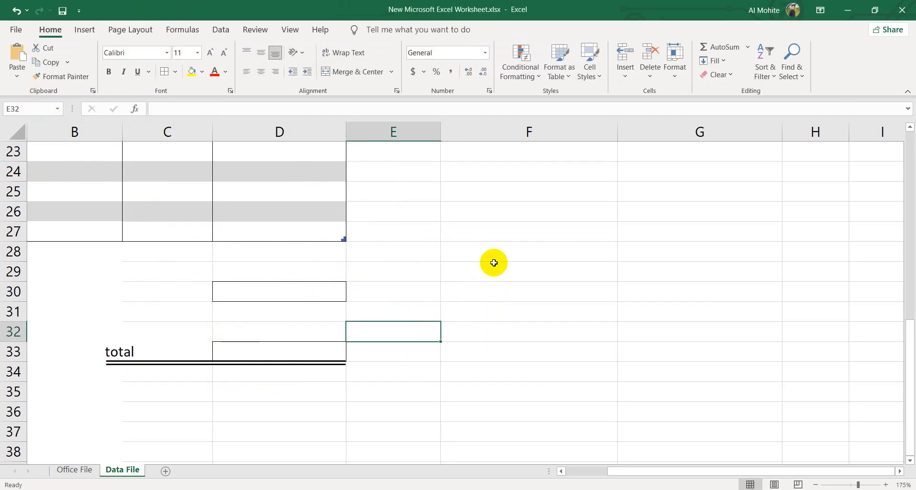
{"action": "scroll", "coordinate": [538, 331], "scroll_direction": "down", "scroll_amount": 3}
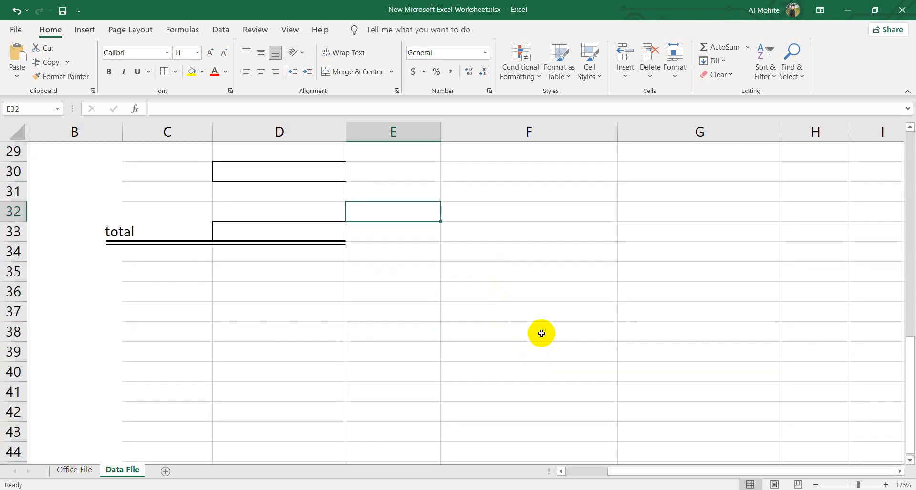
Check the whole invoice layout, from the bordered total row up to the header and empty columns
{"action": "key", "text": "alt"}
{"action": "scroll", "coordinate": [540, 330], "scroll_direction": "down", "scroll_amount": 1}
{"action": "scroll", "coordinate": [541, 331], "scroll_direction": "down", "scroll_amount": 1}
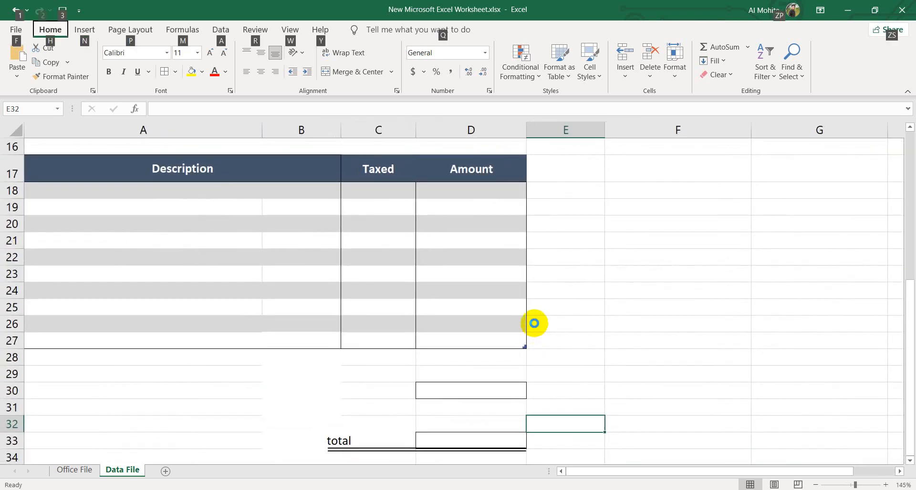
{"action": "scroll", "coordinate": [534, 323], "scroll_direction": "down", "scroll_amount": 1}
{"action": "scroll", "coordinate": [544, 248], "scroll_direction": "down", "scroll_amount": 3}
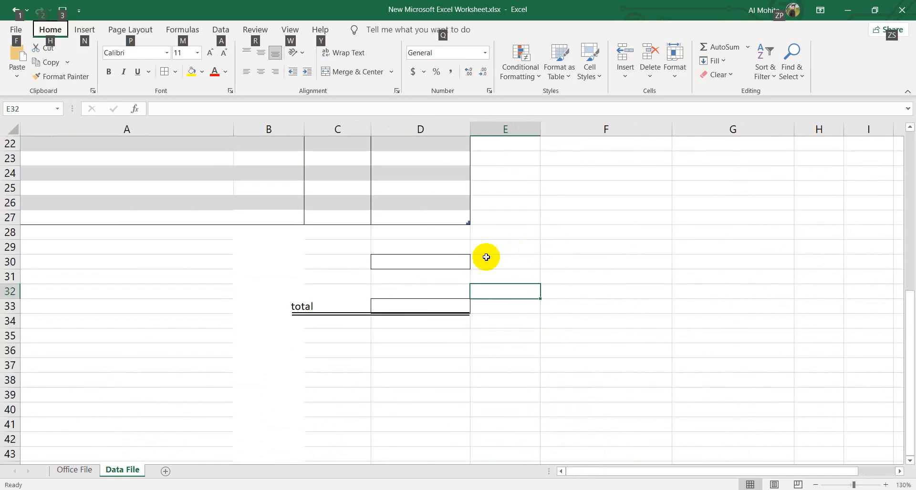
{"action": "left_click", "coordinate": [406, 260]}
{"action": "left_click", "coordinate": [532, 248]}
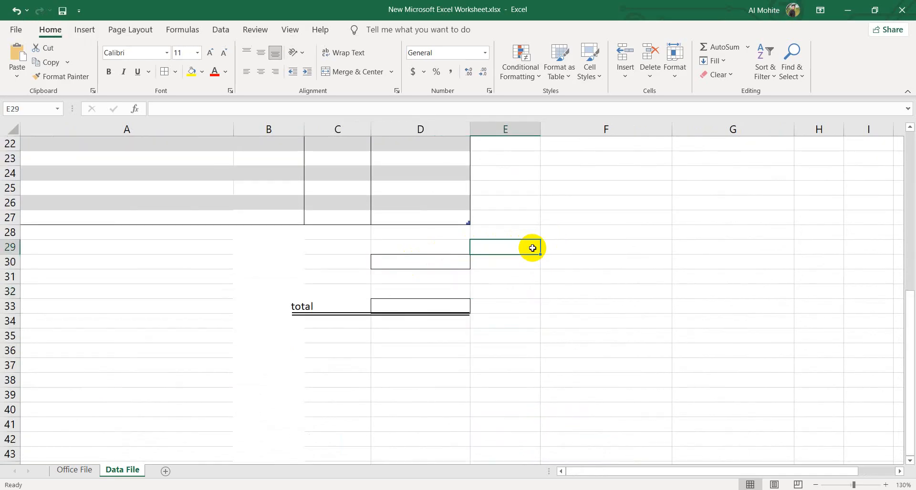
{"action": "scroll", "coordinate": [532, 248], "scroll_direction": "up", "scroll_amount": 3}
{"action": "scroll", "coordinate": [532, 248], "scroll_direction": "down", "scroll_amount": 3}
{"action": "scroll", "coordinate": [532, 248], "scroll_direction": "up", "scroll_amount": 2}
{"action": "scroll", "coordinate": [533, 248], "scroll_direction": "left", "scroll_amount": 2}
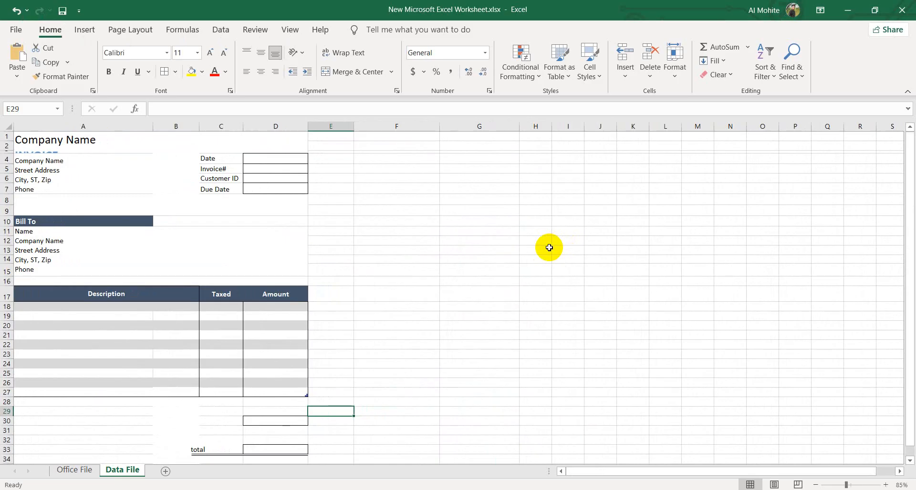
Delete the surplus spaces between "Company Name" and "INVOICE" in merged cell A1 to fit both on one line
{"action": "left_click", "coordinate": [136, 143]}
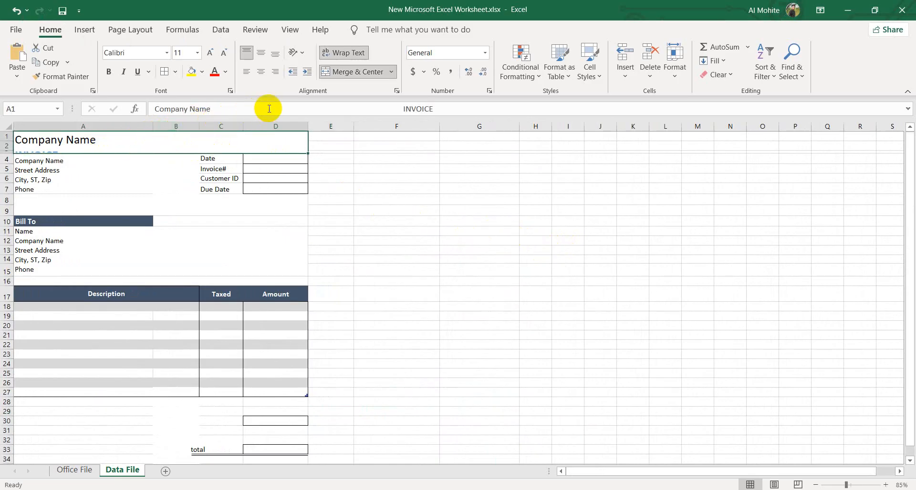
{"action": "left_click", "coordinate": [315, 105]}
{"action": "key", "text": "BackSpace"}
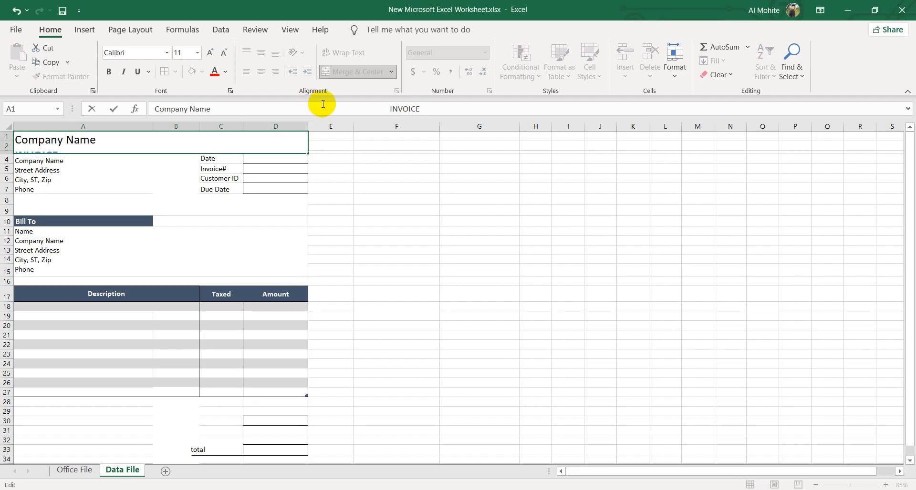
{"action": "left_click", "coordinate": [413, 193]}
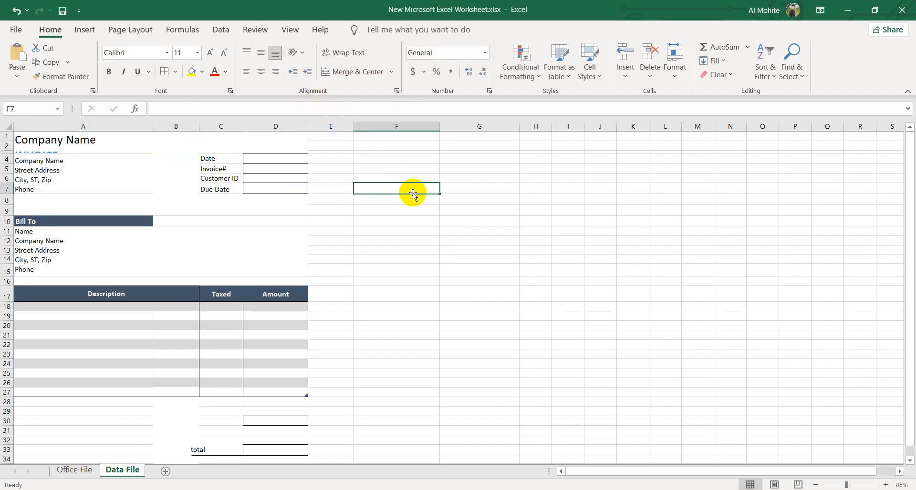
{"action": "left_click", "coordinate": [62, 140]}
{"action": "left_click", "coordinate": [294, 108]}
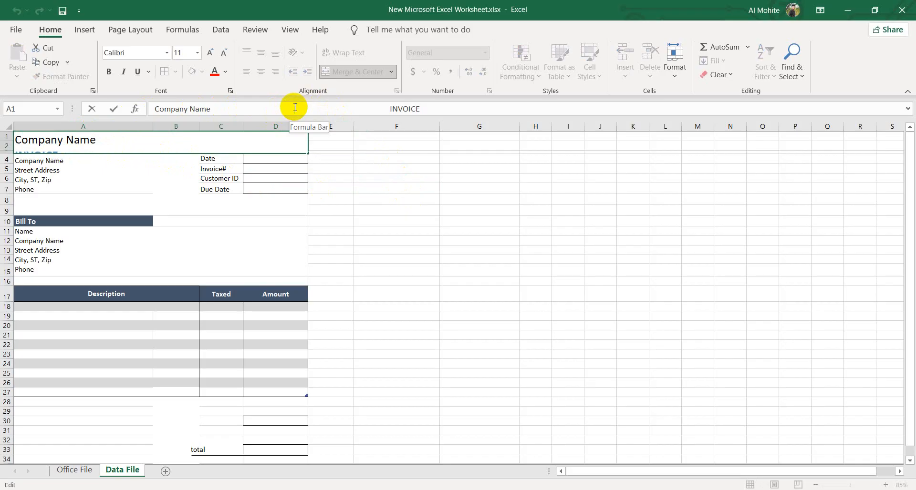
{"action": "key", "text": "BackSpace"}
{"action": "key", "text": "BackSpace"}
{"action": "key", "text": "BackSpace"}
{"action": "key", "text": "BackSpace"}
{"action": "key", "text": "BackSpace"}
{"action": "key", "text": "BackSpace"}
{"action": "key", "text": "BackSpace"}
{"action": "key", "text": "BackSpace"}
{"action": "key", "text": "BackSpace"}
{"action": "key", "text": "BackSpace"}
{"action": "key", "text": "BackSpace"}
{"action": "key", "text": "BackSpace"}
{"action": "key", "text": "BackSpace"}
{"action": "key", "text": "BackSpace"}
{"action": "key", "text": "BackSpace"}
{"action": "key", "text": "BackSpace"}
{"action": "key", "text": "BackSpace"}
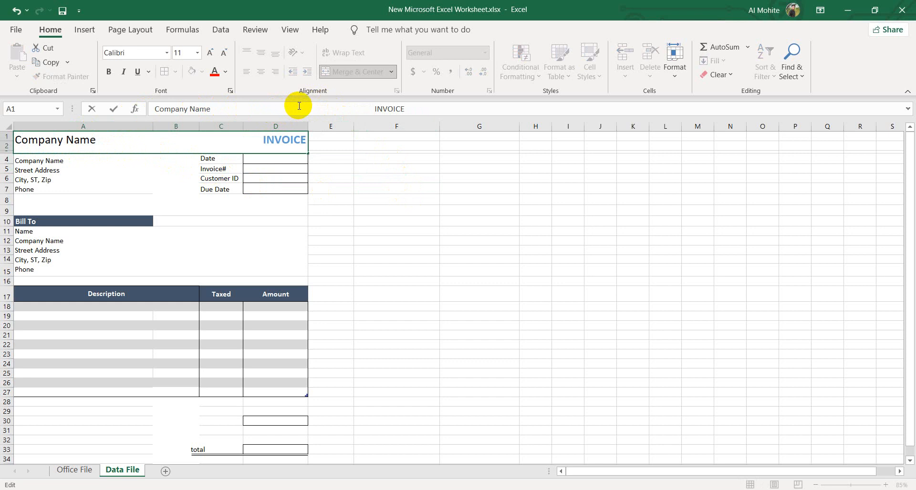
{"action": "left_click", "coordinate": [399, 213]}
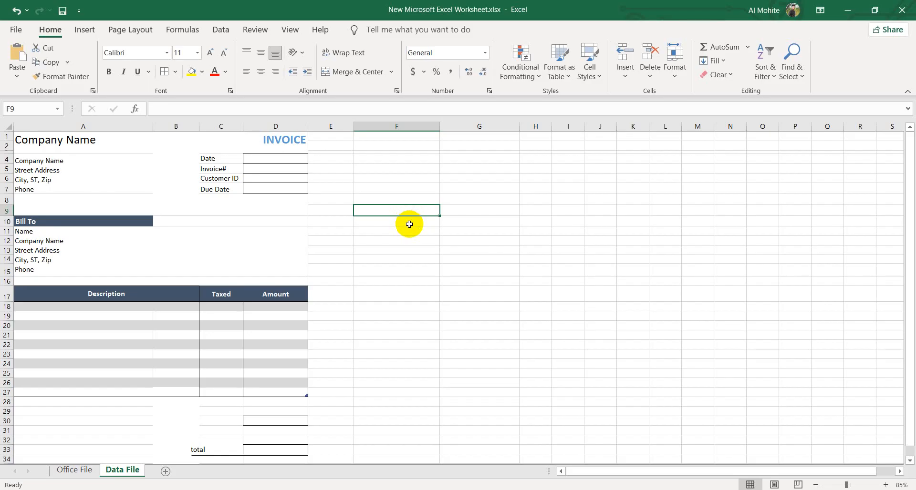
Delete the empty Office File sheet from the workbook
{"action": "right_click", "coordinate": [127, 475]}
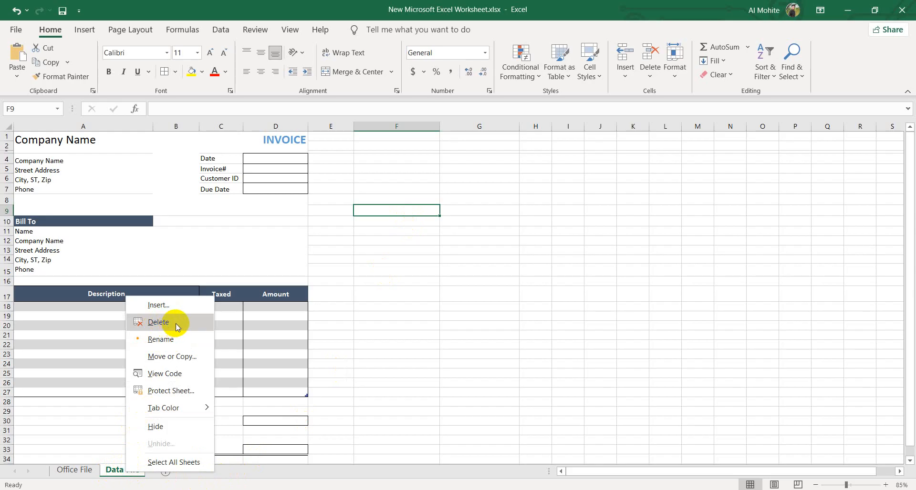
{"action": "left_click", "coordinate": [81, 475]}
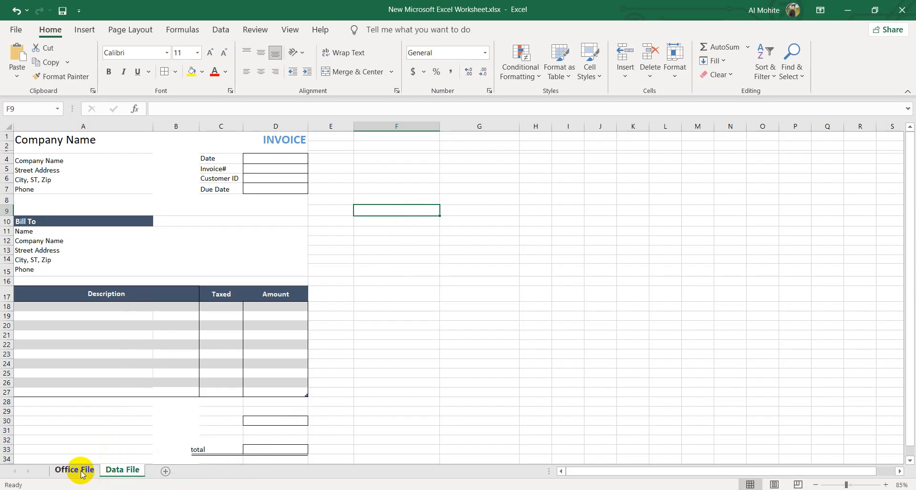
{"action": "left_click", "coordinate": [81, 472]}
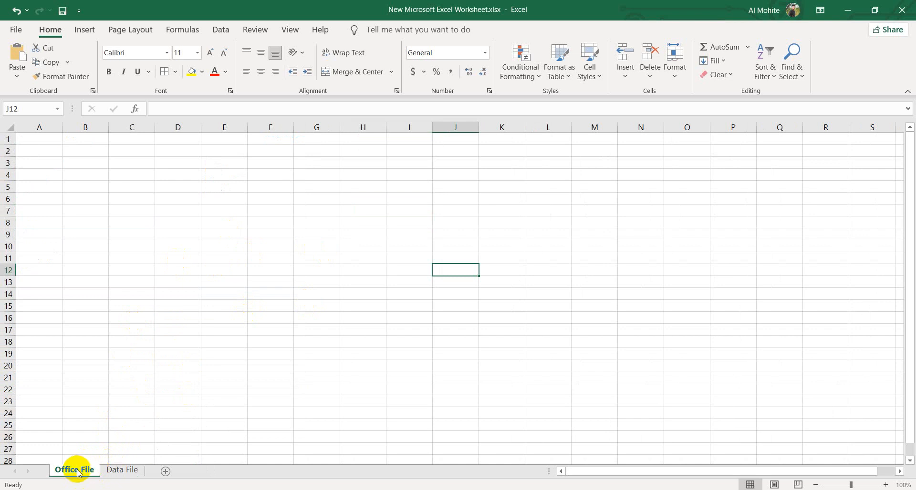
{"action": "right_click", "coordinate": [78, 472]}
{"action": "left_click", "coordinate": [141, 318]}
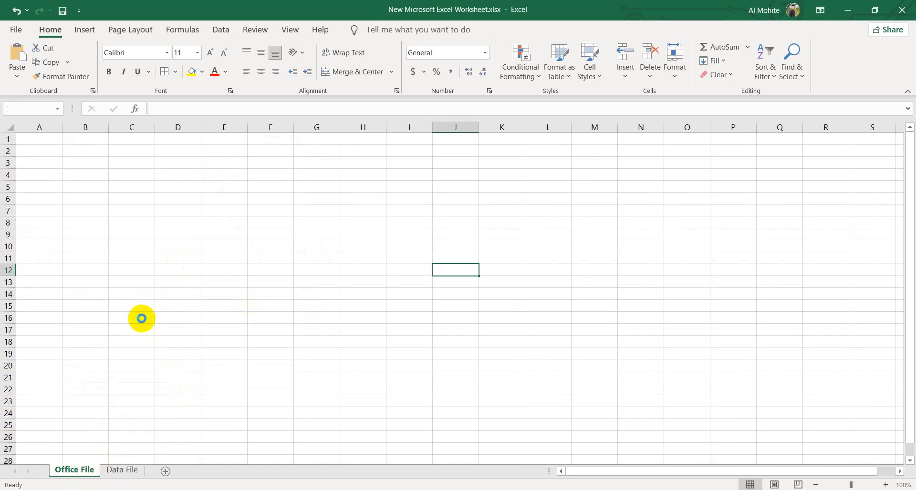
{"action": "left_click", "coordinate": [439, 284]}
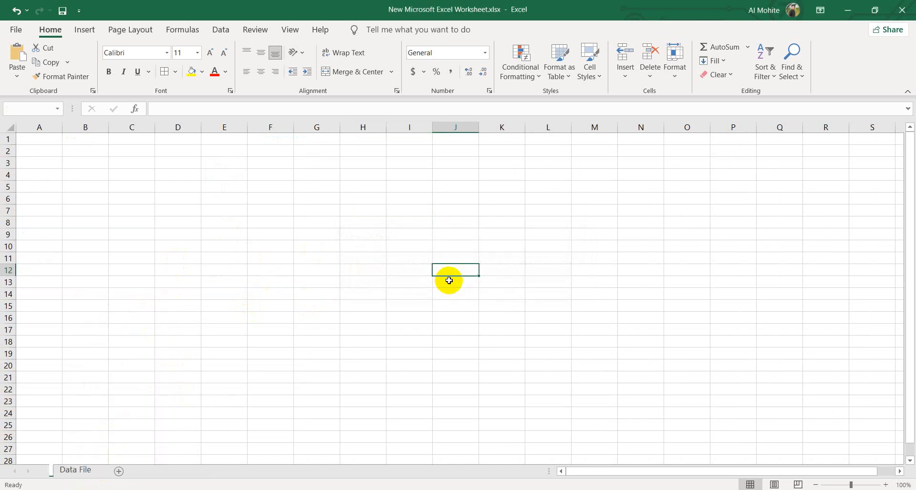
{"action": "left_click", "coordinate": [468, 303]}
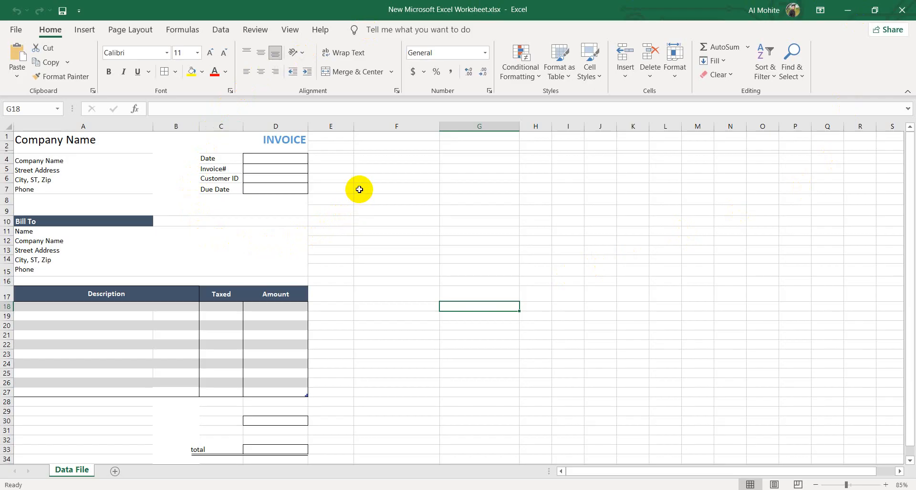
Review the invoice from the header through the item table to the total row
{"action": "scroll", "coordinate": [459, 230], "scroll_direction": "down", "scroll_amount": 5}
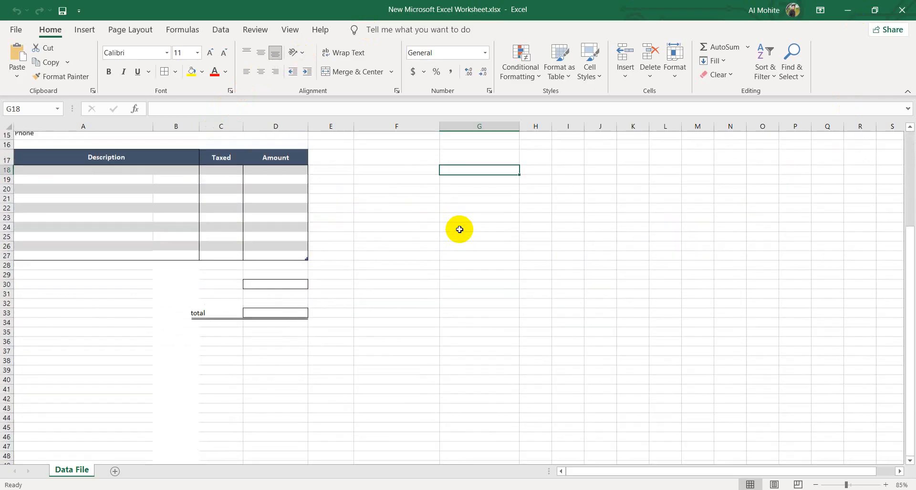
{"action": "scroll", "coordinate": [459, 229], "scroll_direction": "up", "scroll_amount": 4}
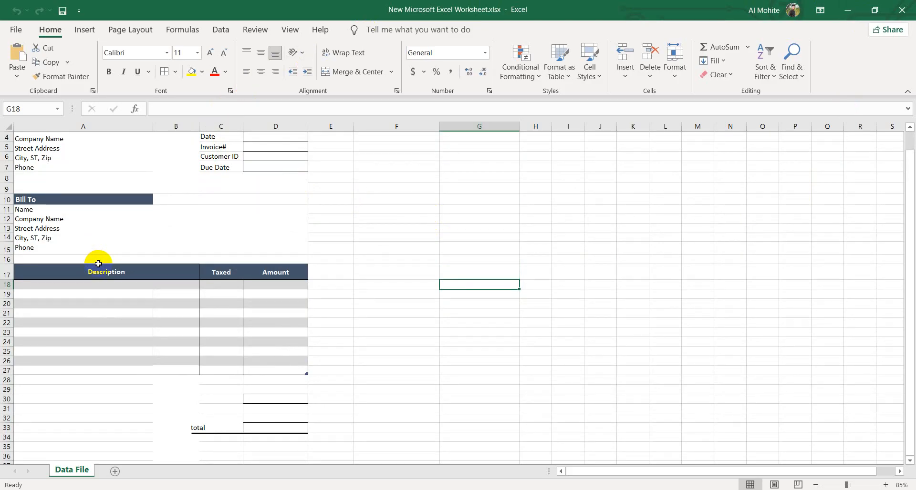
{"action": "scroll", "coordinate": [129, 245], "scroll_direction": "up", "scroll_amount": 1}
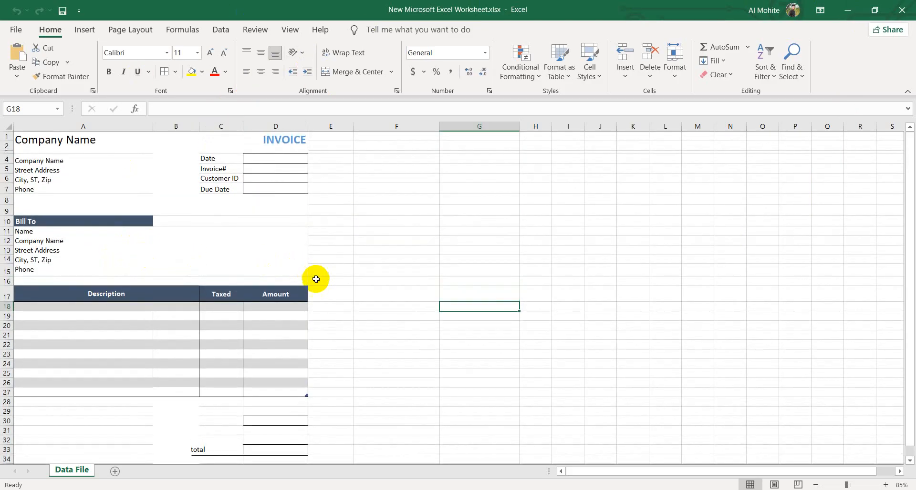
{"action": "scroll", "coordinate": [294, 336], "scroll_direction": "down", "scroll_amount": 1}
{"action": "scroll", "coordinate": [292, 330], "scroll_direction": "up", "scroll_amount": 1}
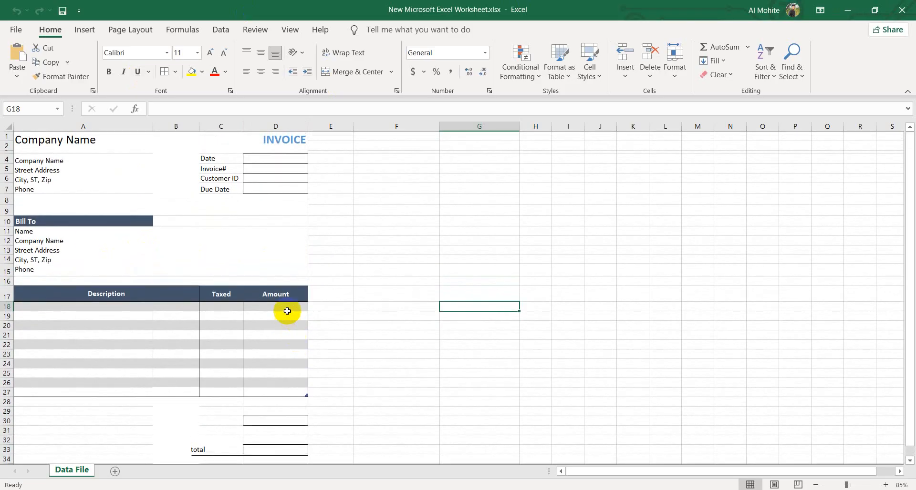
{"action": "left_click", "coordinate": [272, 157]}
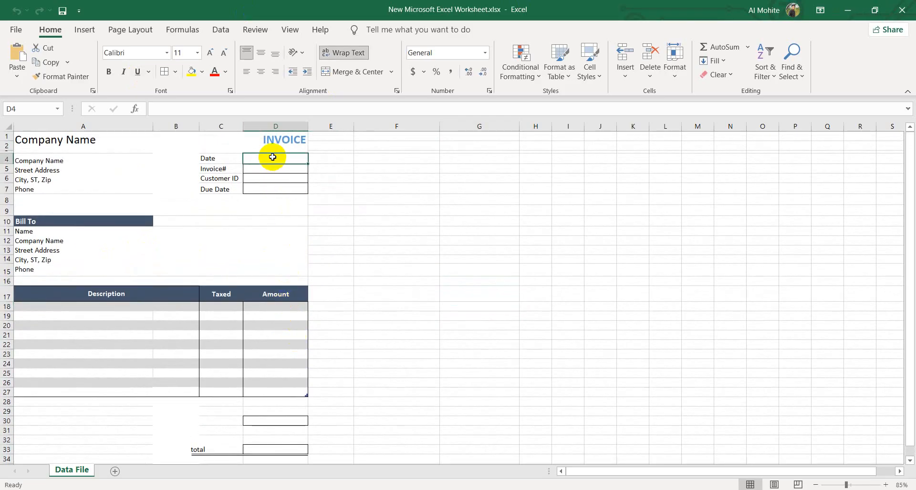
{"action": "left_click_drag", "start_coordinate": [24, 139], "coordinate": [291, 376]}
{"action": "left_click", "coordinate": [351, 279]}
{"action": "scroll", "coordinate": [285, 218], "scroll_direction": "up", "scroll_amount": 3}
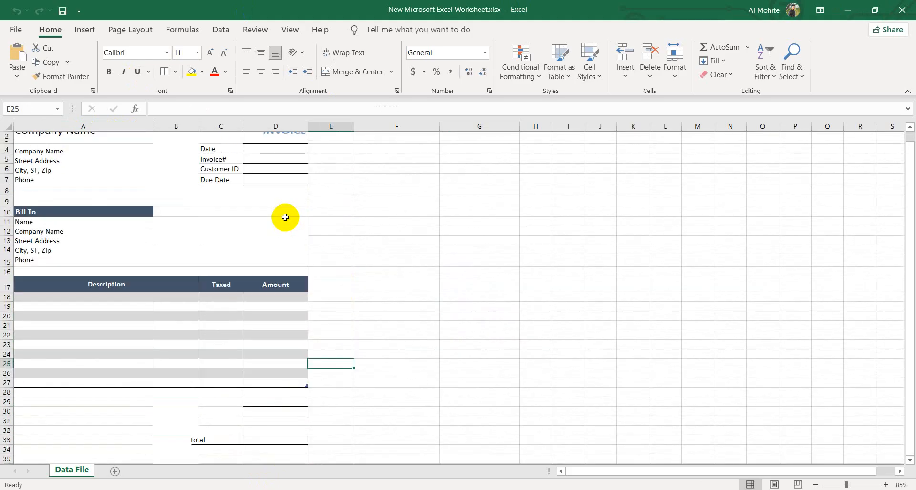
{"action": "scroll", "coordinate": [57, 153], "scroll_direction": "up", "scroll_amount": 1}
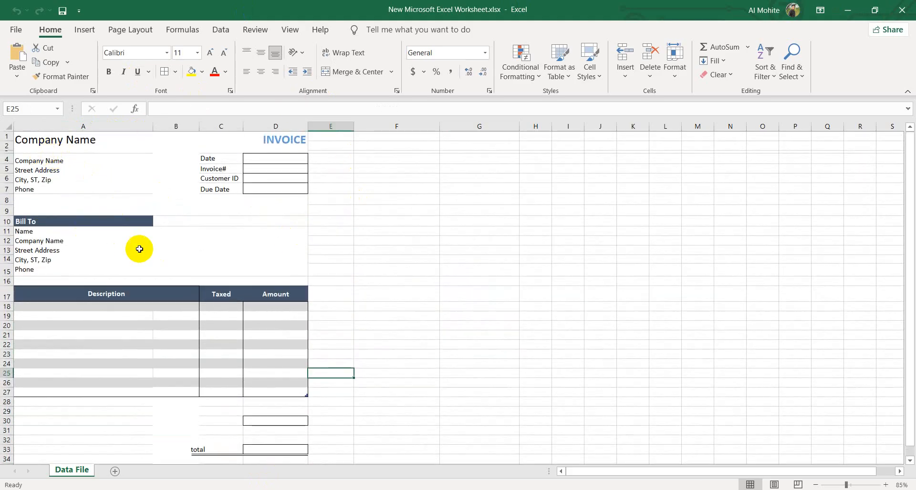
Copy the entire invoice template in range A1:D35
{"action": "left_click_drag", "start_coordinate": [17, 138], "coordinate": [258, 437]}
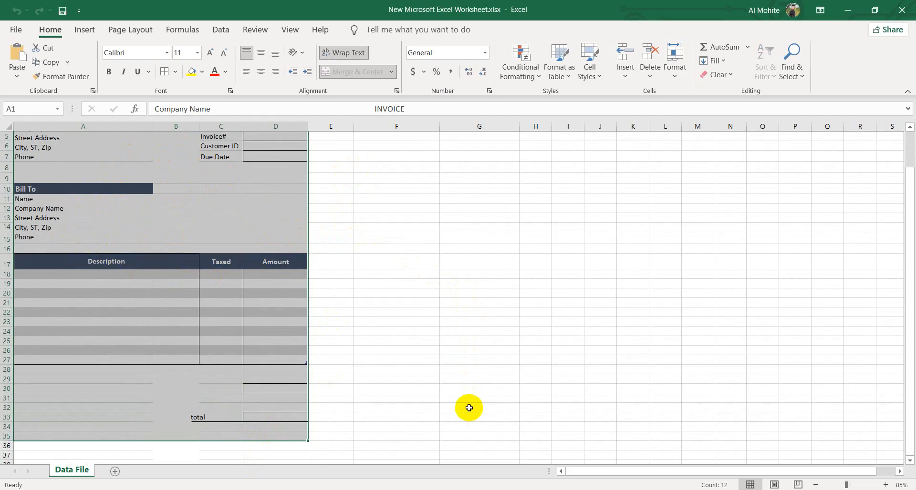
{"action": "right_click", "coordinate": [151, 207]}
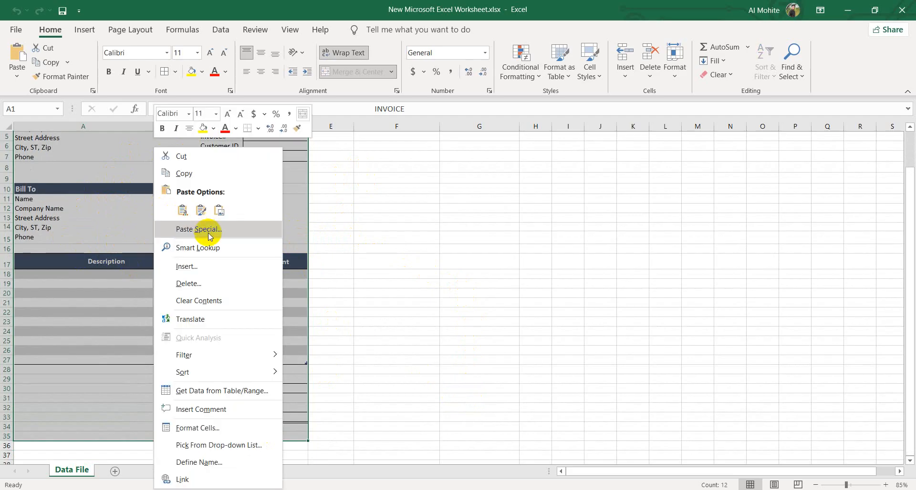
{"action": "left_click", "coordinate": [204, 176]}
{"action": "scroll", "coordinate": [200, 173], "scroll_direction": "up", "scroll_amount": 1}
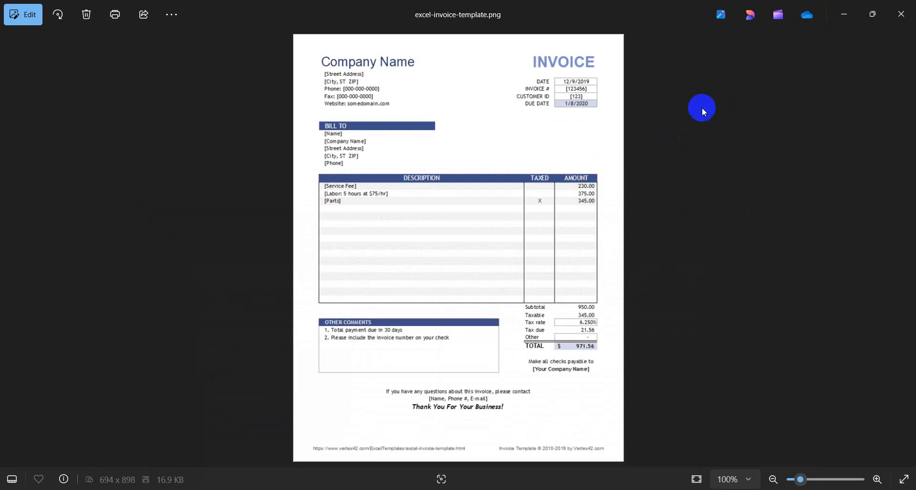
Close the reference invoice image and open resume.docx from the desktop in Word
{"action": "left_click", "coordinate": [901, 13]}
{"action": "left_click", "coordinate": [842, 10]}
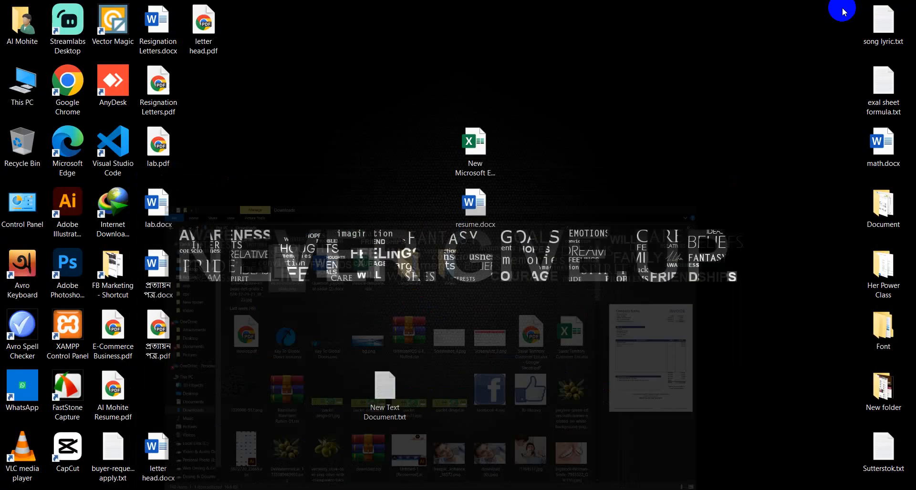
{"action": "left_click", "coordinate": [483, 205]}
{"action": "double_click", "coordinate": [488, 205]}
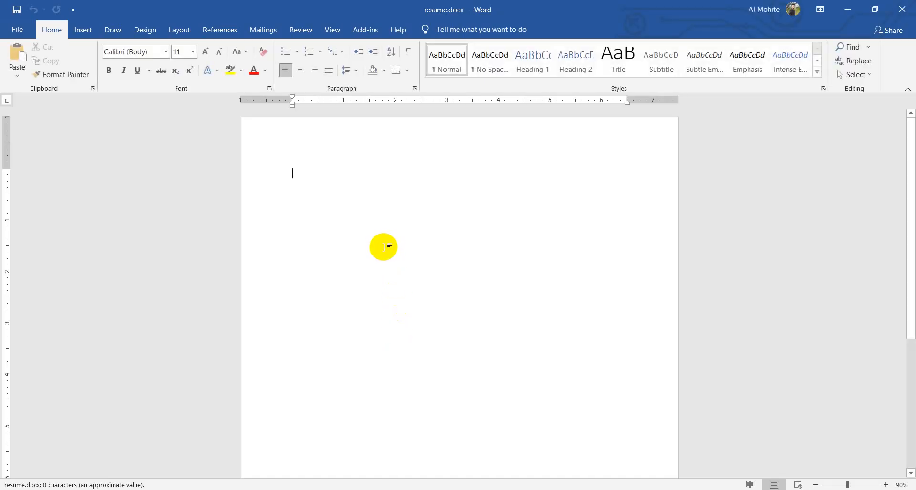
Paste the copied invoice into the blank Word document and check its layout on the page
{"action": "key", "text": "ctrl+v"}
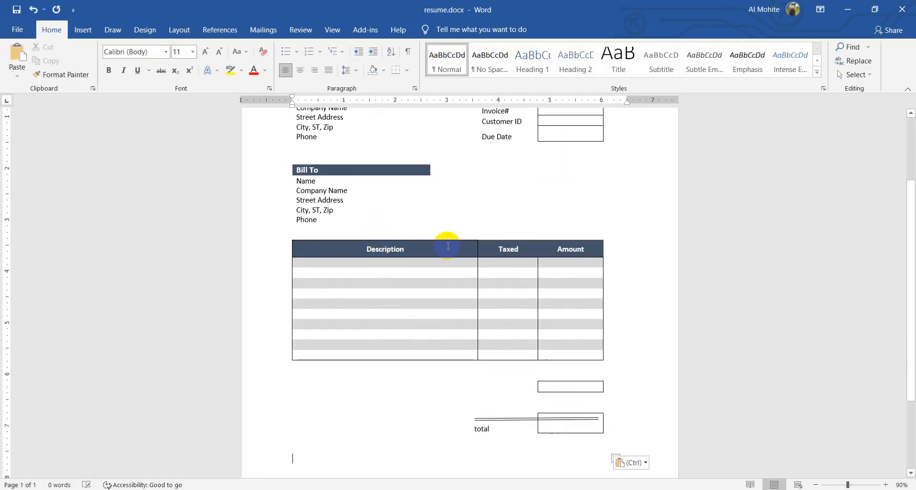
{"action": "scroll", "coordinate": [582, 305], "scroll_direction": "up", "scroll_amount": 4}
{"action": "scroll", "coordinate": [583, 301], "scroll_direction": "down", "scroll_amount": 5}
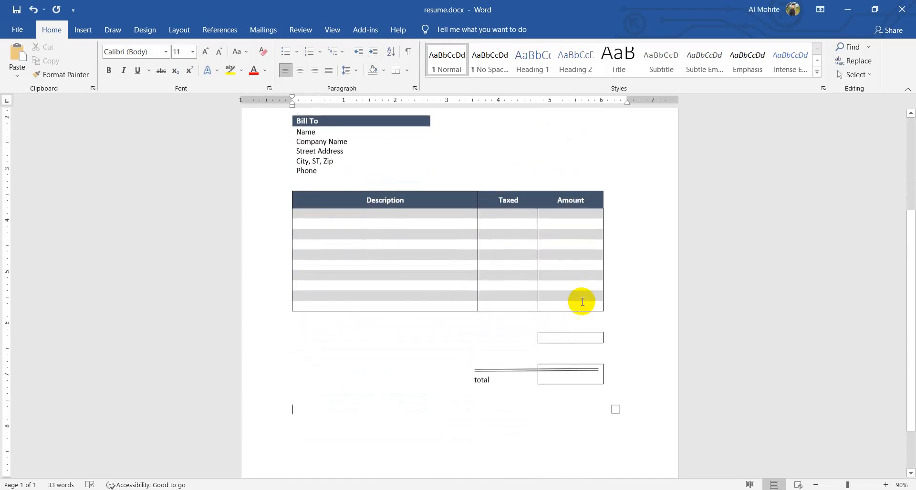
{"action": "scroll", "coordinate": [582, 301], "scroll_direction": "up", "scroll_amount": 4}
Switch back to the Excel workbook and end the copy mode on the invoice range
{"action": "key", "text": "alt+Tab"}
{"action": "left_click", "coordinate": [444, 254]}
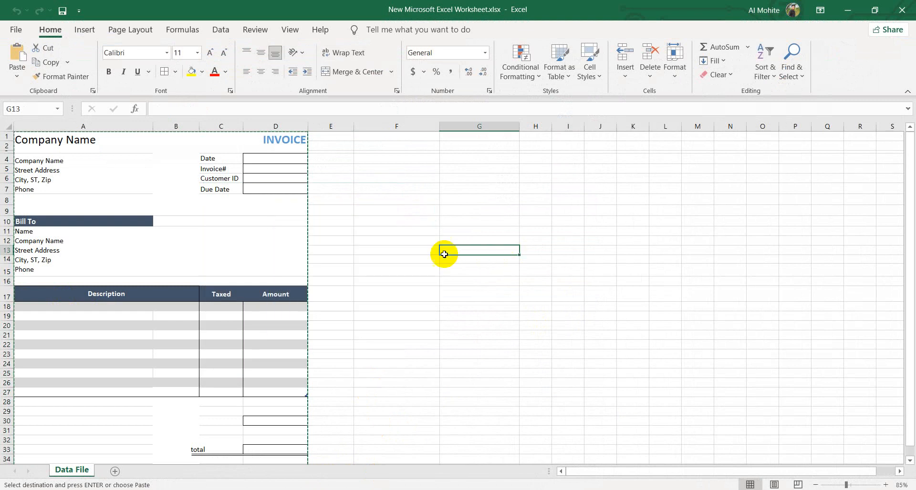
{"action": "key", "text": "Delete"}
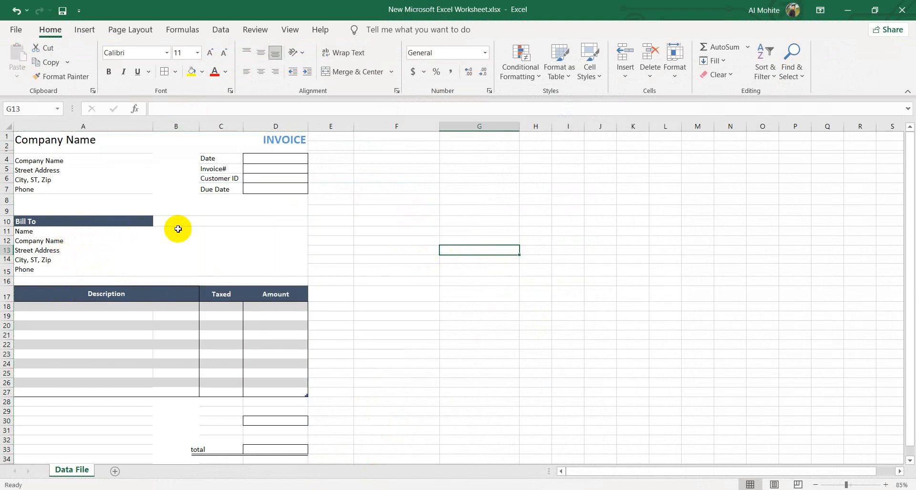
Highlight the Name and Company Name placeholder lines inside the sender details cell A4
{"action": "left_click", "coordinate": [44, 161]}
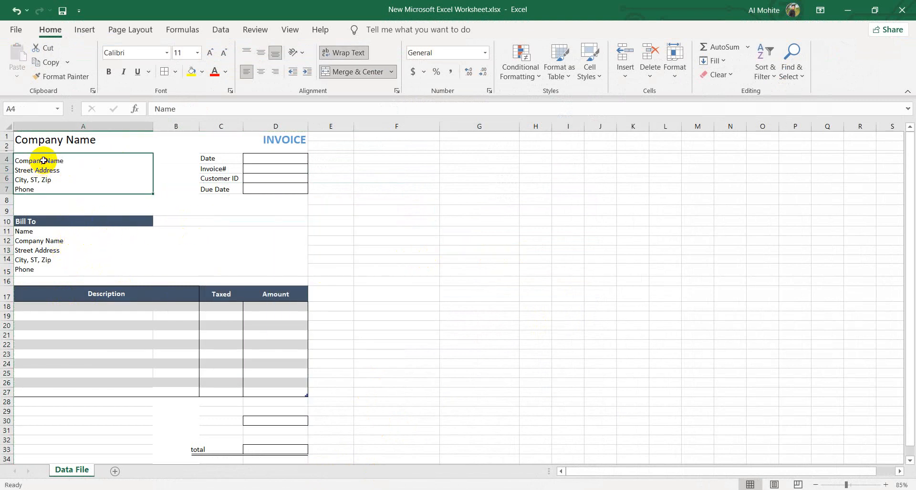
{"action": "double_click", "coordinate": [44, 161]}
{"action": "left_click_drag", "start_coordinate": [37, 164], "coordinate": [6, 164]}
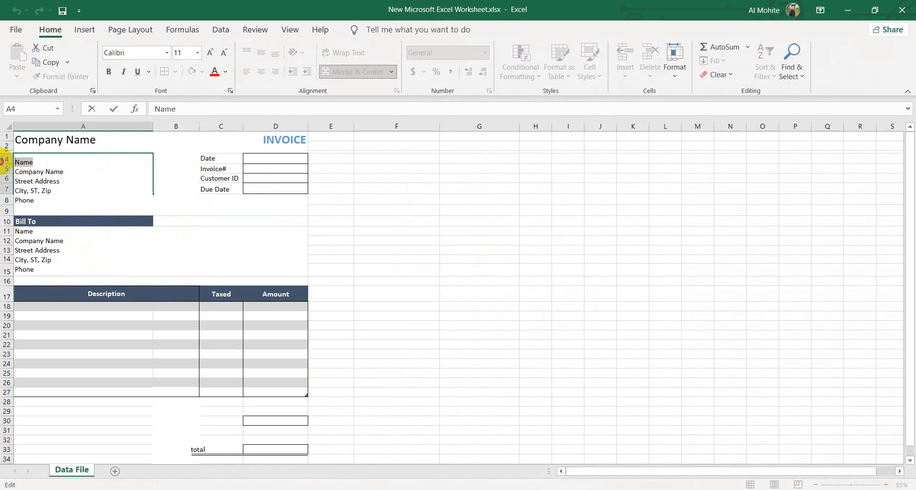
{"action": "left_click", "coordinate": [70, 168]}
{"action": "left_click", "coordinate": [16, 172]}
{"action": "key", "text": "BackSpace"}
{"action": "key", "text": "BackSpace"}
{"action": "key", "text": "BackSpace"}
{"action": "key", "text": "BackSpace"}
{"action": "key", "text": "BackSpace"}
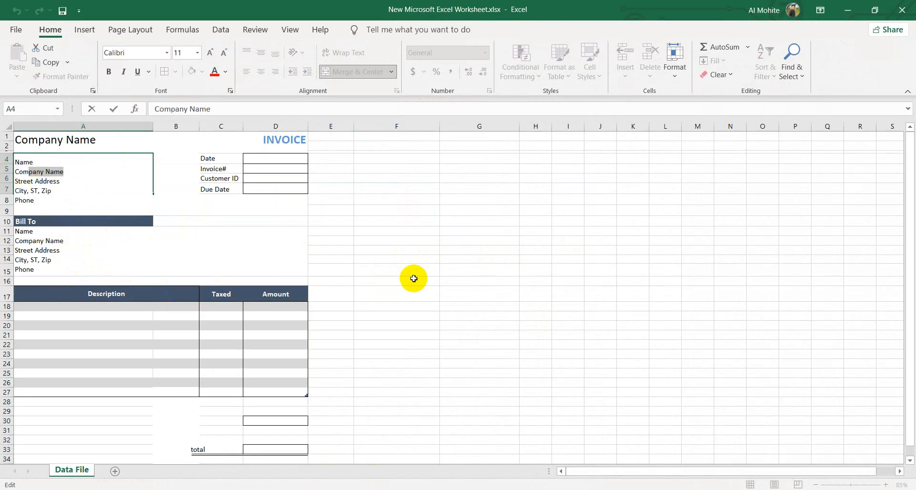
{"action": "left_click", "coordinate": [413, 278]}
Enter a sample invoice line with "tv" as the description in A18 and 25000/- as the amount in D18
{"action": "left_click", "coordinate": [111, 307]}
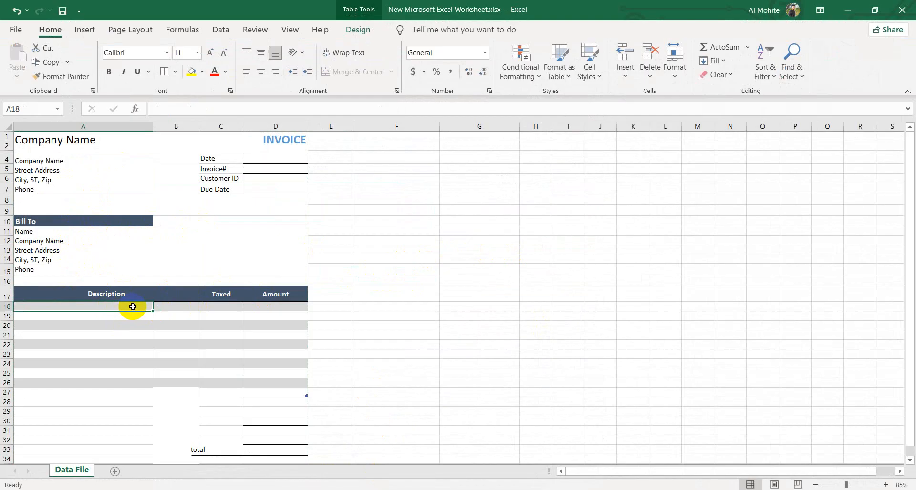
{"action": "type", "text": "tv"}
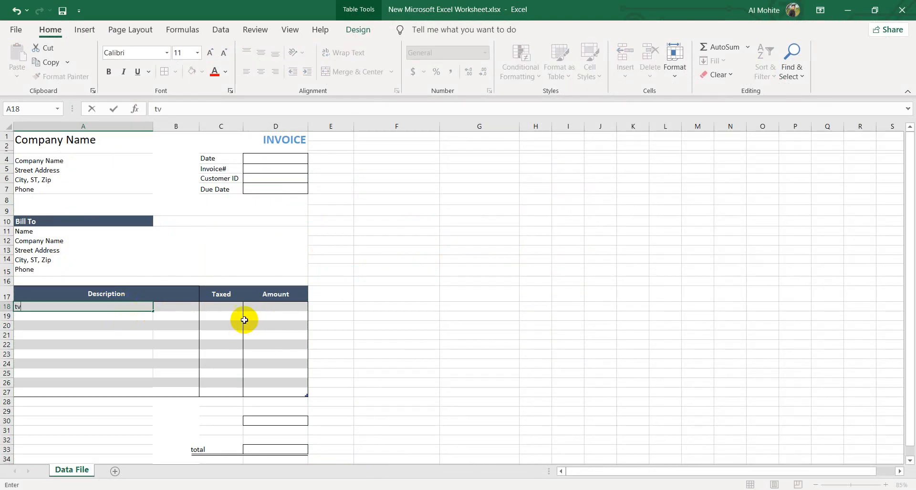
{"action": "left_click", "coordinate": [232, 307]}
{"action": "left_click", "coordinate": [265, 306]}
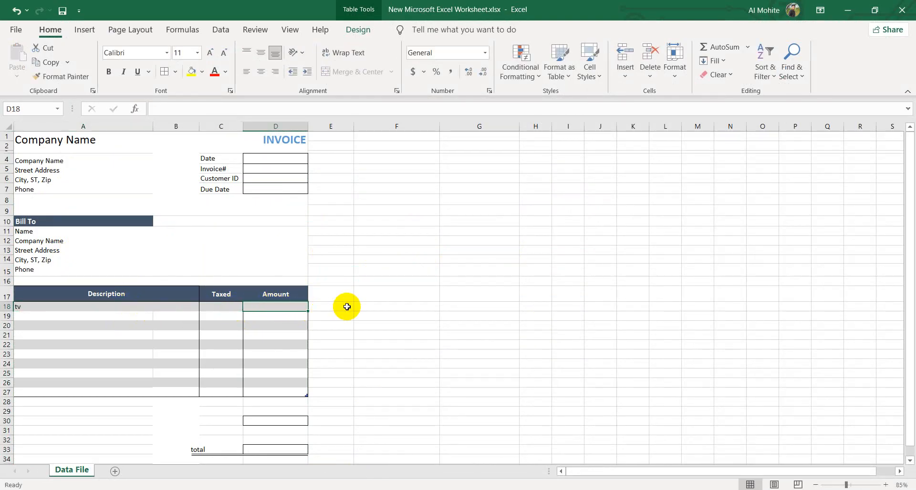
{"action": "type", "text": "25000/-"}
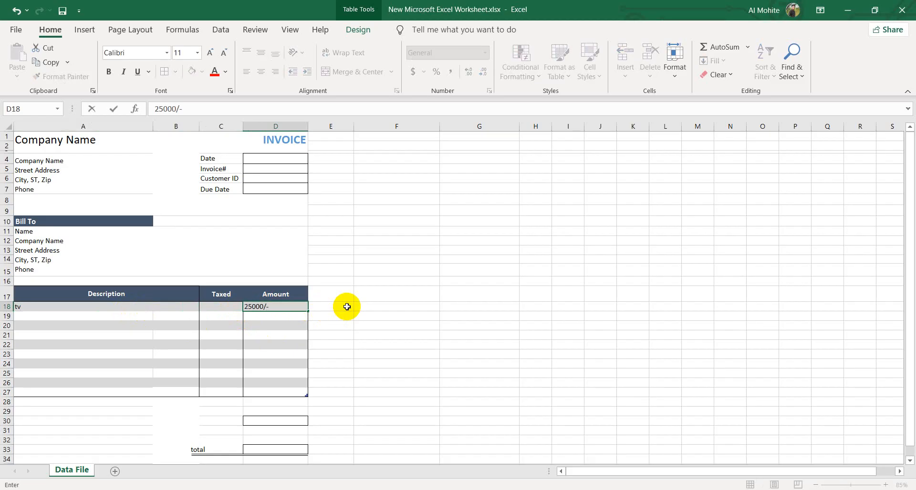
{"action": "left_click", "coordinate": [356, 306]}
Review the Amount range D18:D27 and try to enter the formula =sum() in the total cell D33
{"action": "left_click_drag", "start_coordinate": [272, 305], "coordinate": [274, 394]}
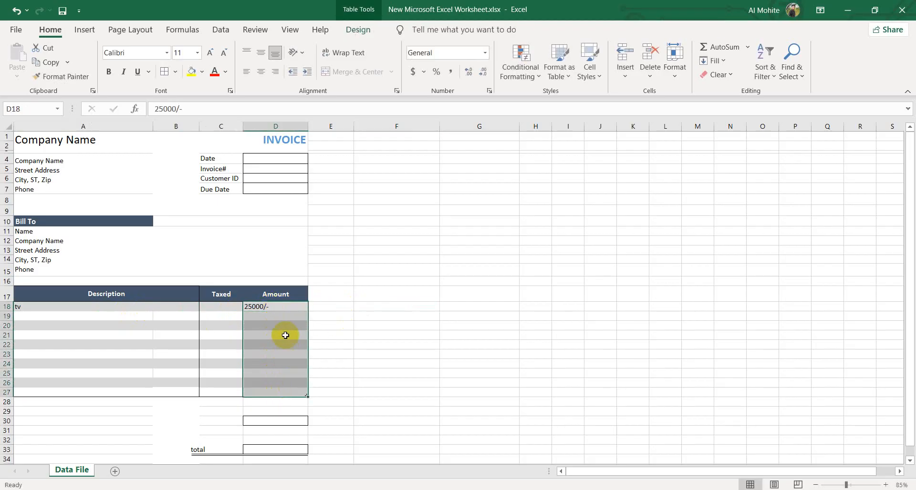
{"action": "left_click", "coordinate": [267, 449]}
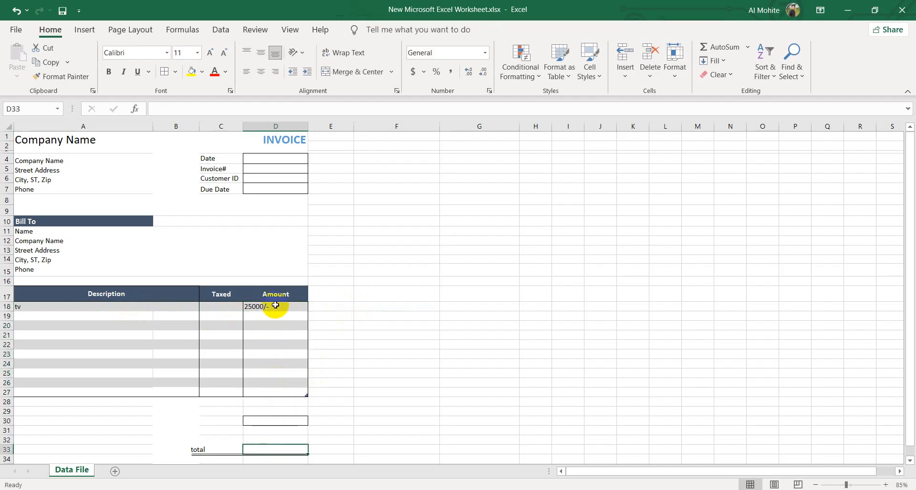
{"action": "left_click", "coordinate": [270, 450]}
{"action": "left_click", "coordinate": [277, 449]}
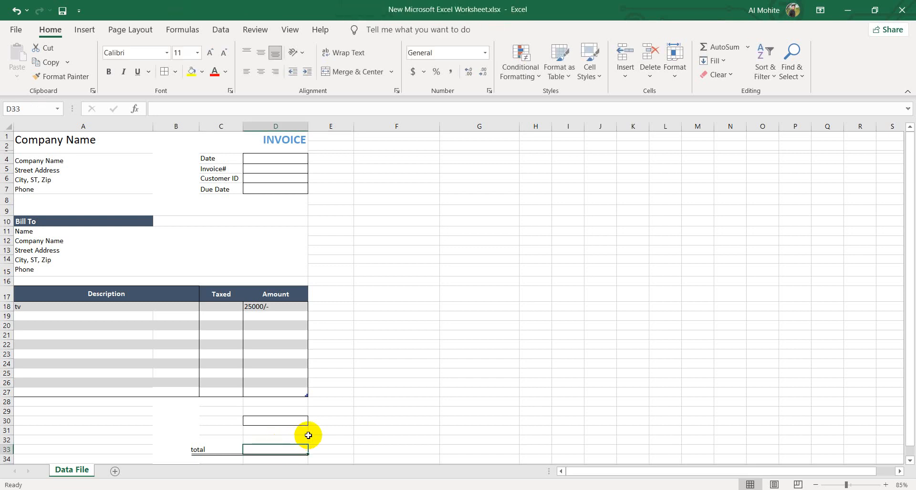
{"action": "type", "text": "=sum"}
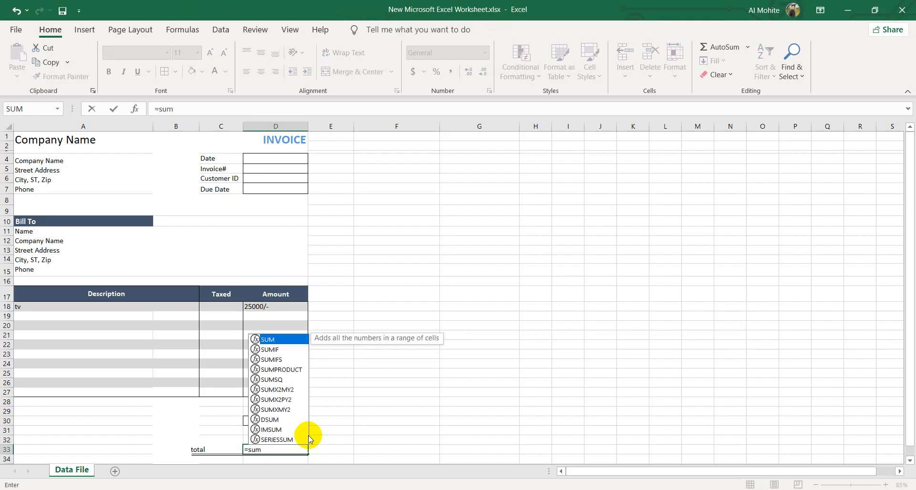
{"action": "type", "text": "()"}
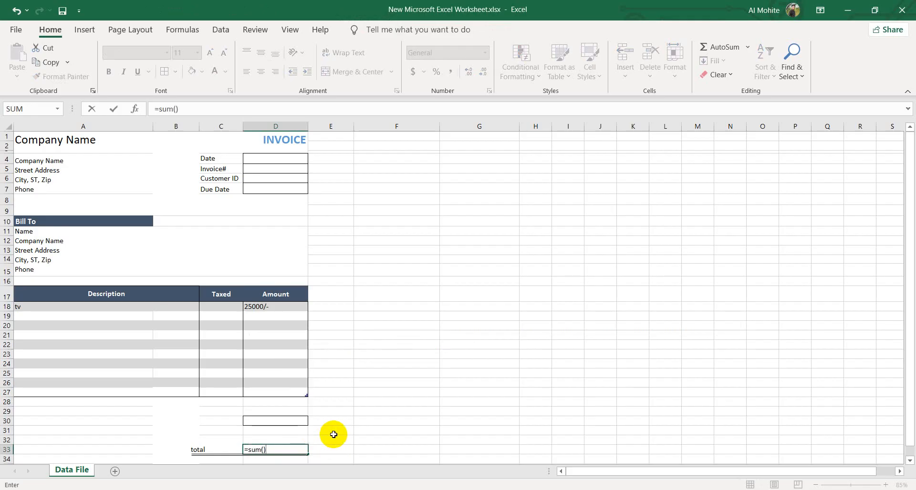
{"action": "key", "text": "Return"}
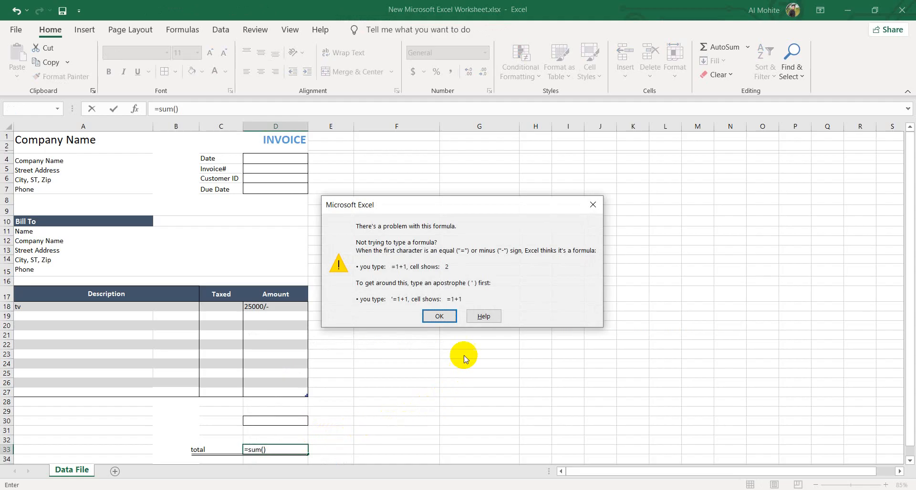
{"action": "left_click", "coordinate": [591, 205]}
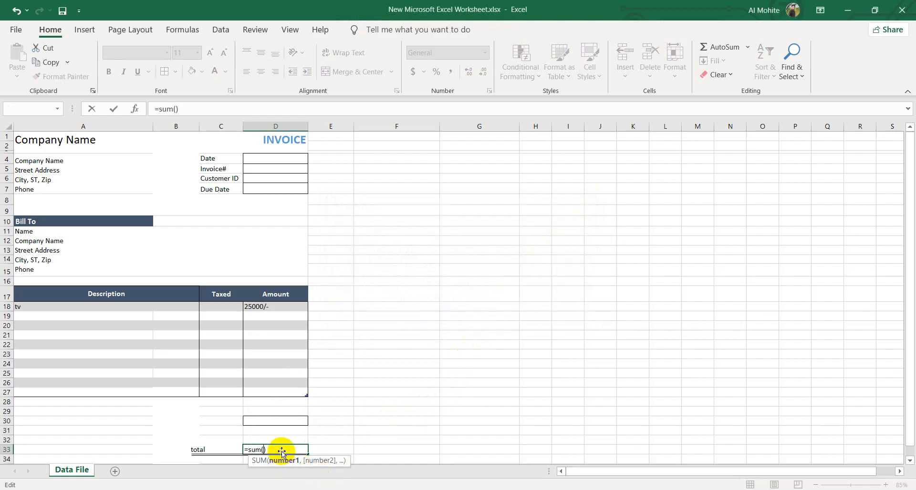
Try to add amount cells D18, D19 and D20 to the SUM formula in D33, and clear the stray reference
{"action": "key", "text": "BackSpace"}
{"action": "left_click", "coordinate": [286, 307]}
{"action": "left_click", "coordinate": [285, 317], "text": "ctrl"}
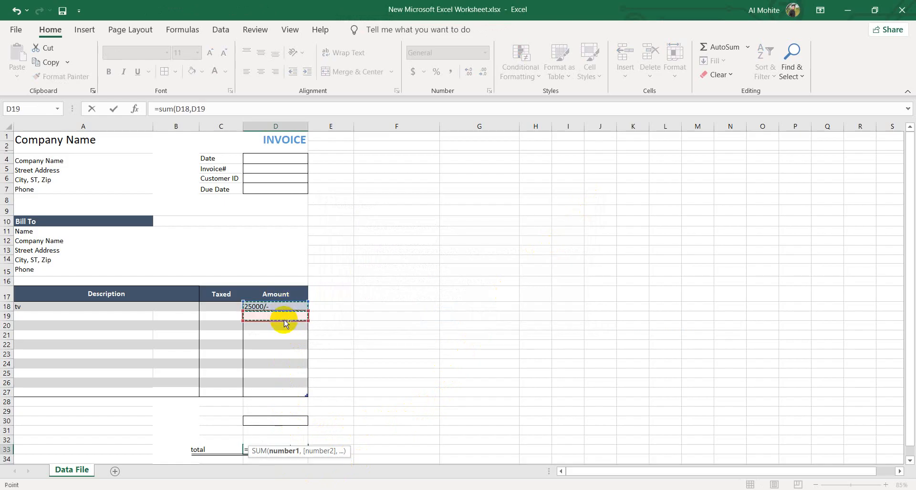
{"action": "left_click", "coordinate": [284, 326], "text": "ctrl"}
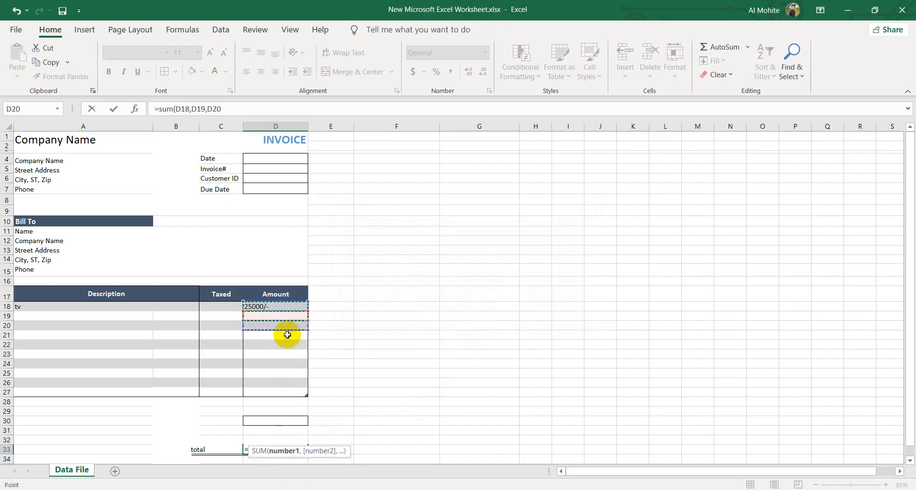
{"action": "left_click", "coordinate": [361, 412]}
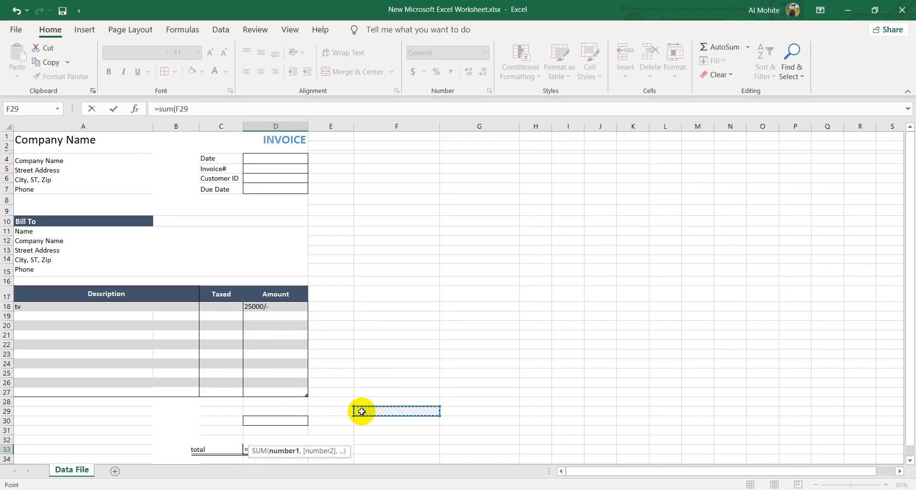
{"action": "left_click", "coordinate": [250, 447]}
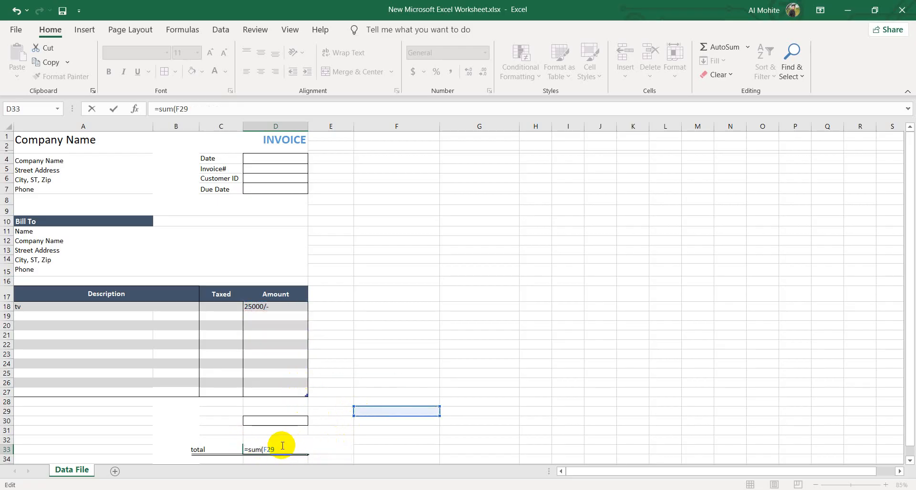
{"action": "key", "text": "BackSpace"}
{"action": "key", "text": "BackSpace"}
{"action": "key", "text": "BackSpace"}
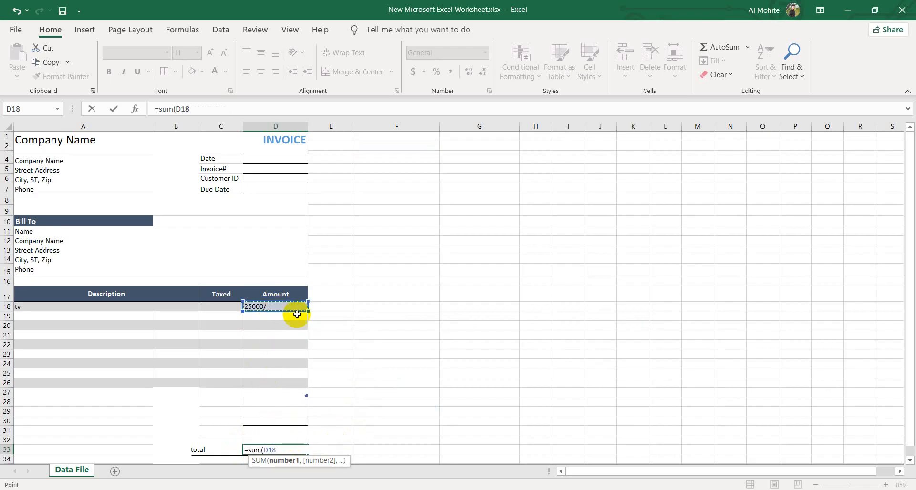
Complete the total in D33 as =sum(D18+D19,D20,D21,D22,D24,D25:D26,D27)
{"action": "type", "text": "+"}
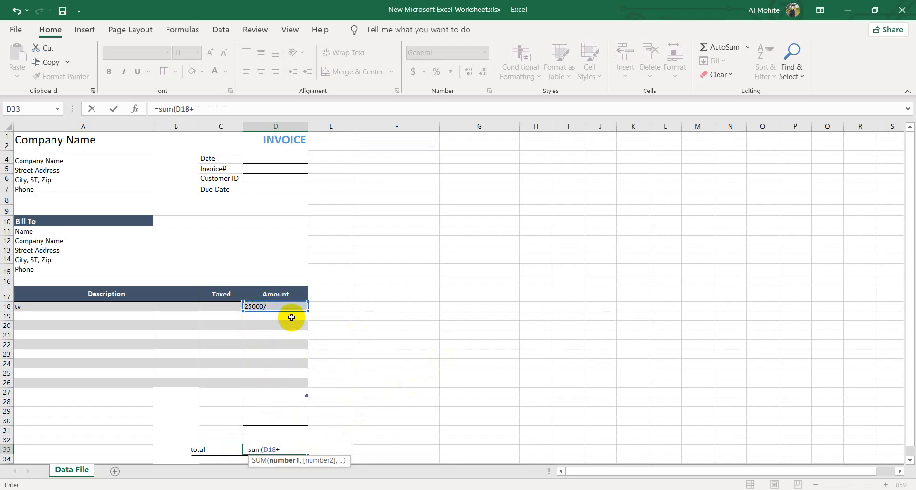
{"action": "type", "text": "D19,"}
{"action": "left_click", "coordinate": [299, 327]}
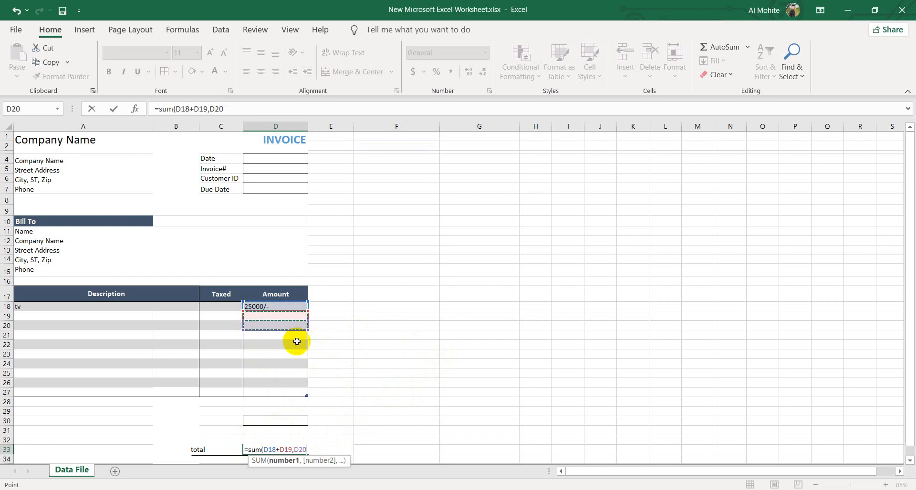
{"action": "type", "text": ","}
{"action": "left_click", "coordinate": [292, 335]}
{"action": "type", "text": ","}
{"action": "left_click", "coordinate": [292, 344]}
{"action": "type", "text": ","}
{"action": "left_click", "coordinate": [292, 364]}
{"action": "type", "text": ","}
{"action": "left_click_drag", "start_coordinate": [290, 374], "coordinate": [289, 383]}
{"action": "type", "text": ","}
{"action": "left_click", "coordinate": [289, 392]}
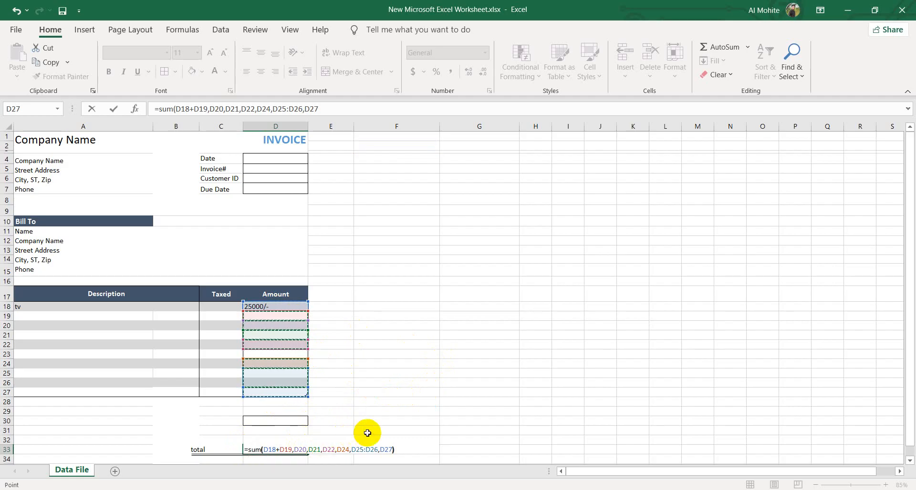
{"action": "key", "text": "Return"}
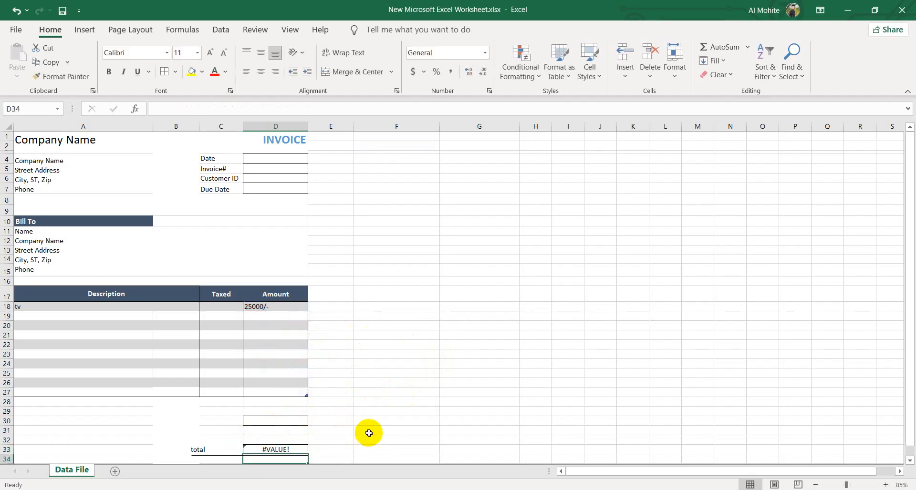
Replace the commas after D19, D20 and D21 in the total formula in D33 with plus signs
{"action": "left_click", "coordinate": [295, 455]}
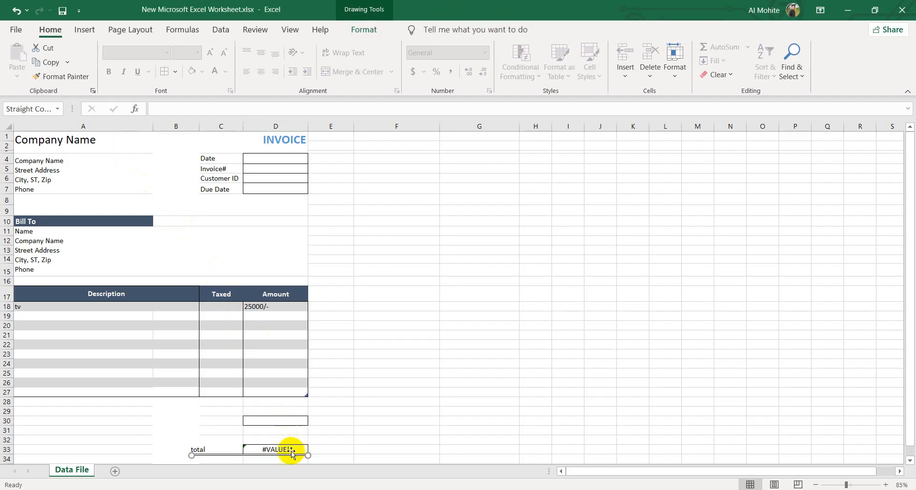
{"action": "double_click", "coordinate": [286, 454]}
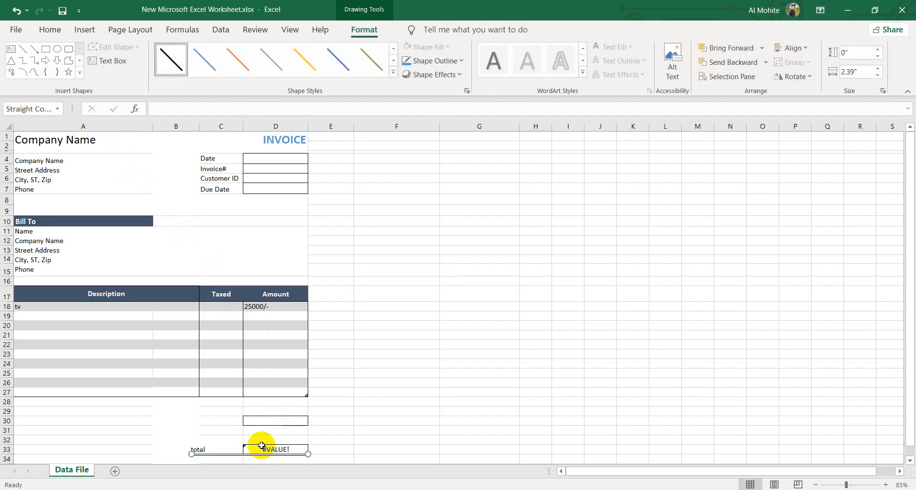
{"action": "left_click", "coordinate": [261, 447]}
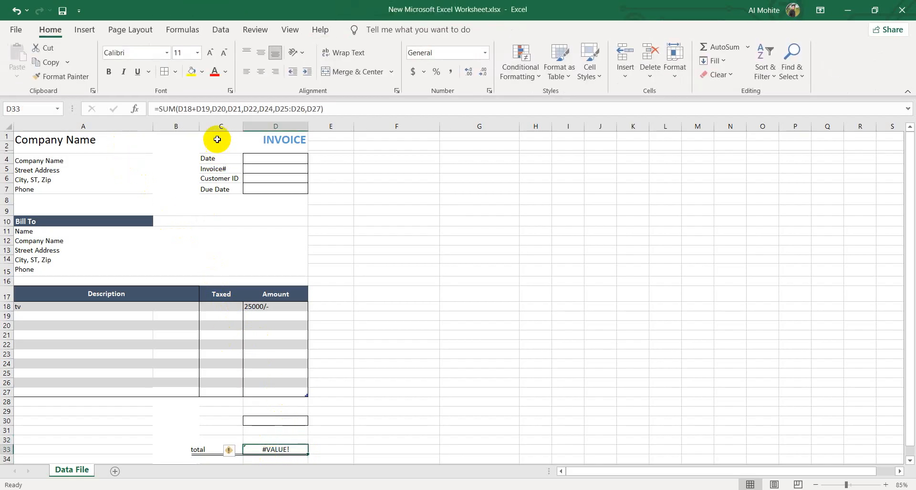
{"action": "left_click", "coordinate": [210, 111]}
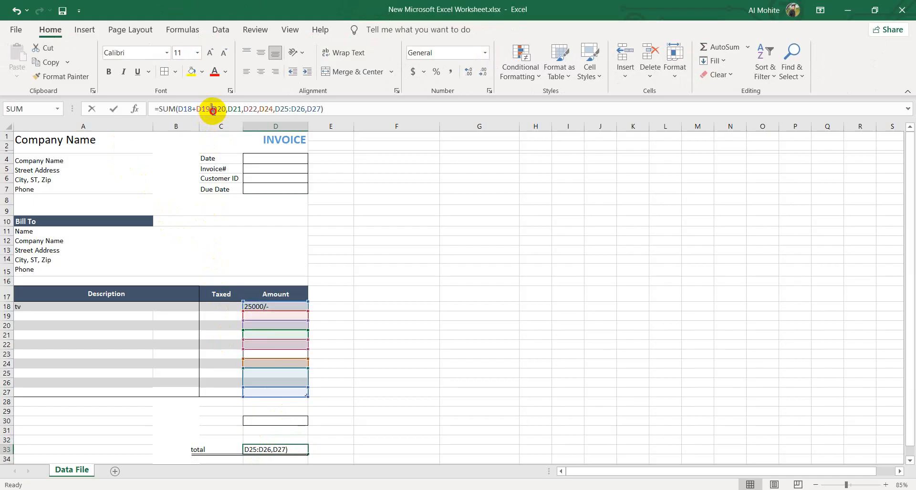
{"action": "left_click", "coordinate": [212, 111]}
{"action": "key", "text": "Delete"}
{"action": "type", "text": "+"}
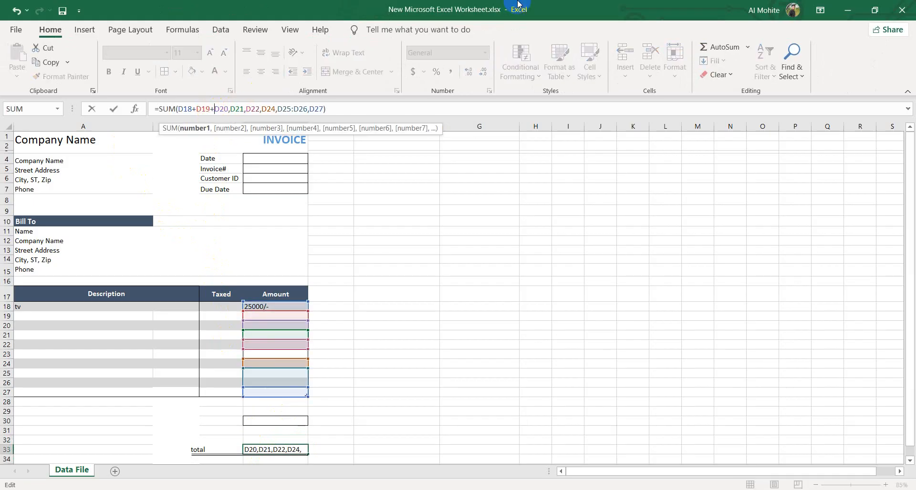
{"action": "left_click", "coordinate": [228, 110]}
{"action": "key", "text": "Delete"}
{"action": "type", "text": "+"}
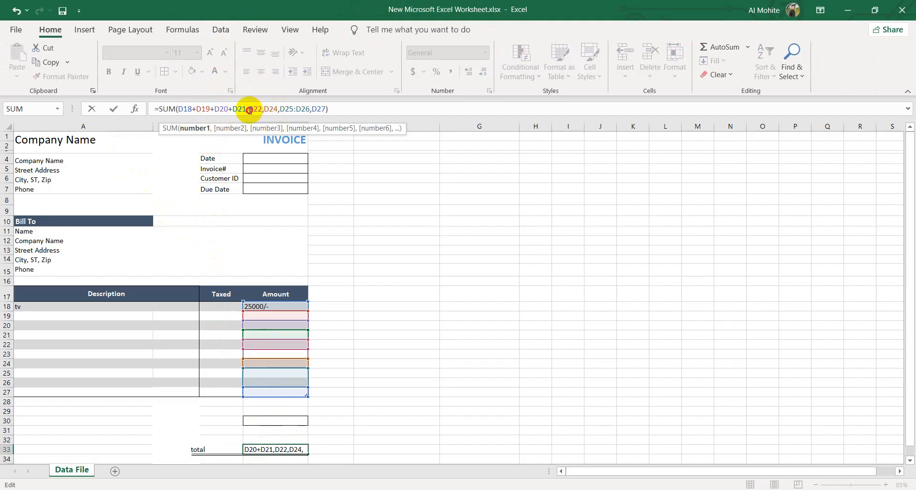
{"action": "key", "text": "BackSpace"}
{"action": "type", "text": "+"}
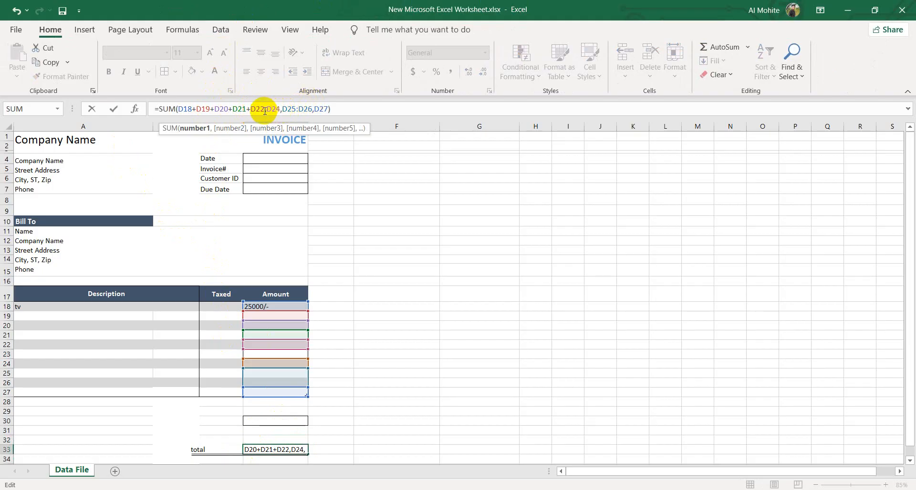
Replace the separators after D22, D24 and D25 in the total formula in D33 with plus signs
{"action": "key", "text": "BackSpace"}
{"action": "type", "text": "+"}
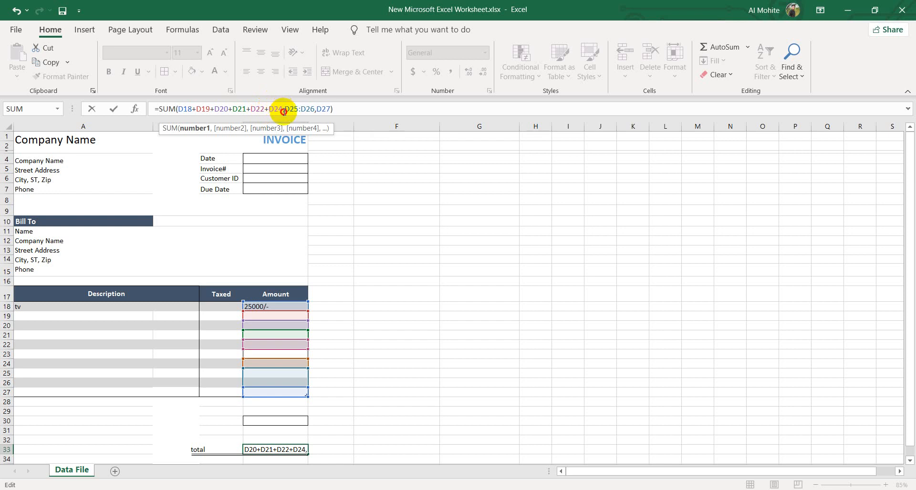
{"action": "left_click", "coordinate": [286, 110]}
{"action": "key", "text": "BackSpace"}
{"action": "type", "text": "+"}
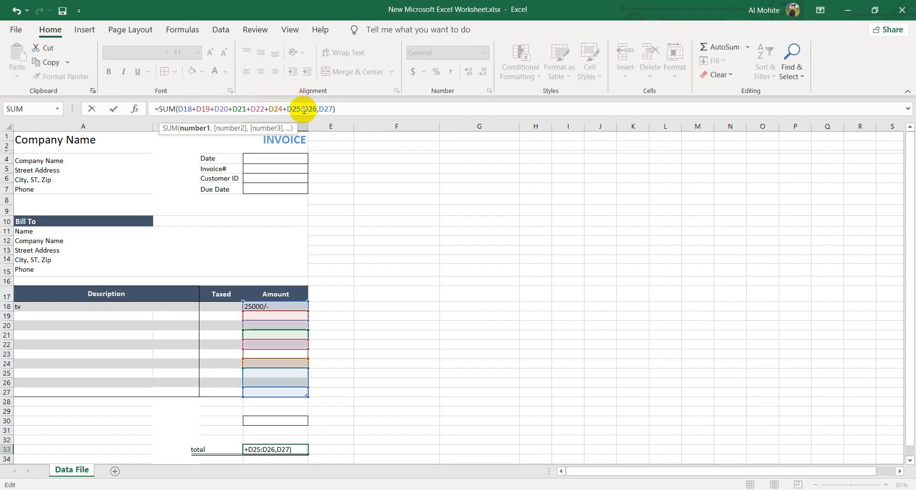
{"action": "key", "text": "BackSpace"}
{"action": "type", "text": "+"}
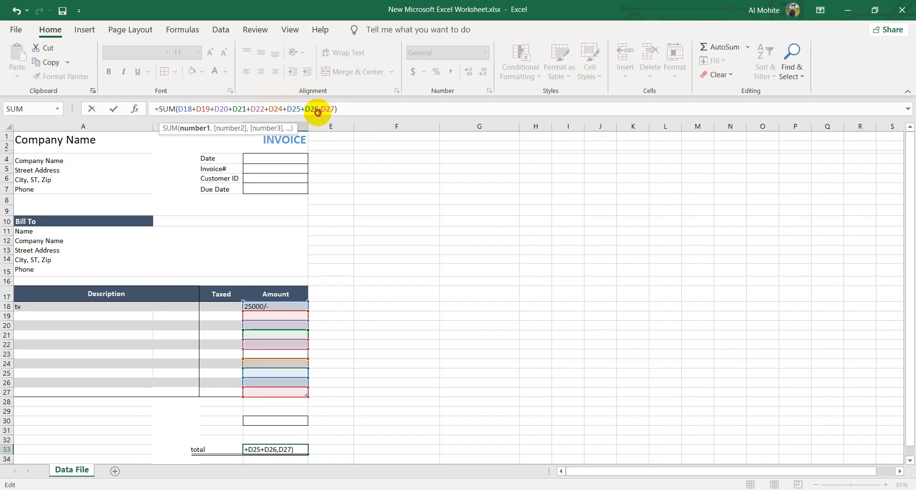
Replace the last comma before D27 with a plus sign, remove the stray F23 reference, and commit the total formula in D33
{"action": "left_click", "coordinate": [326, 111]}
{"action": "key", "text": "BackSpace"}
{"action": "left_click", "coordinate": [360, 352]}
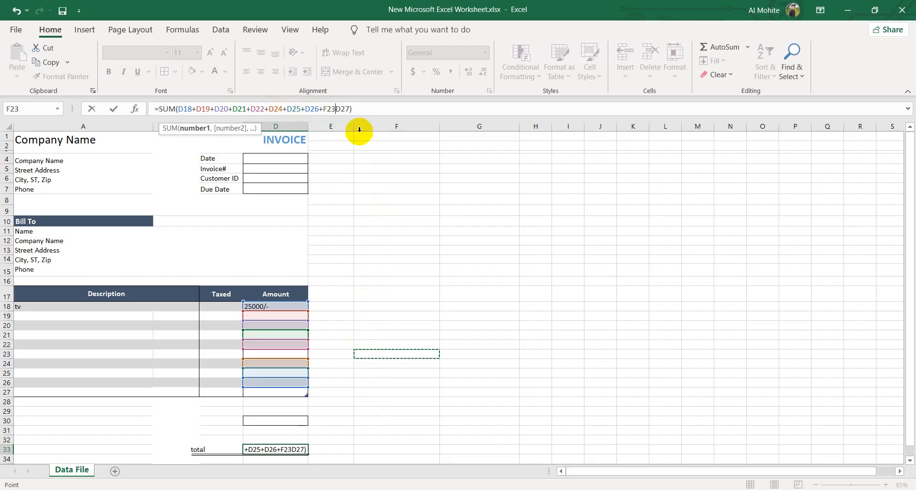
{"action": "key", "text": "BackSpace"}
{"action": "key", "text": "BackSpace"}
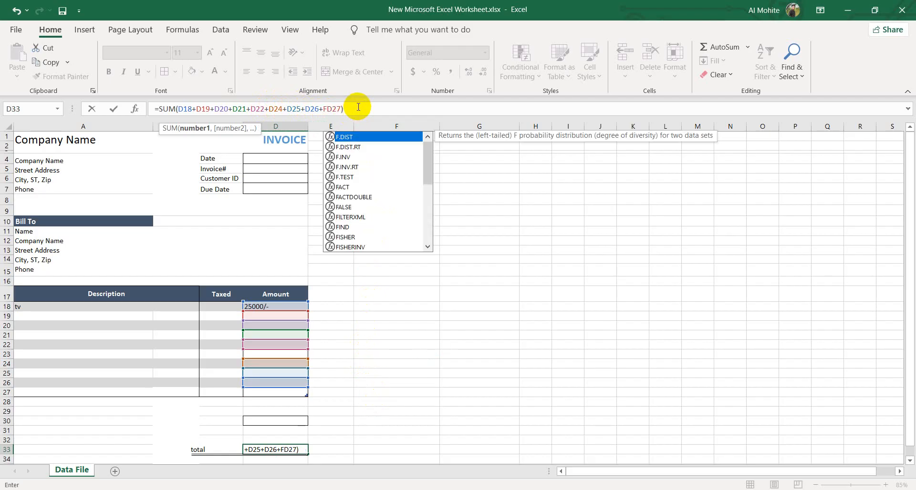
{"action": "key", "text": "Escape"}
{"action": "key", "text": "Return"}
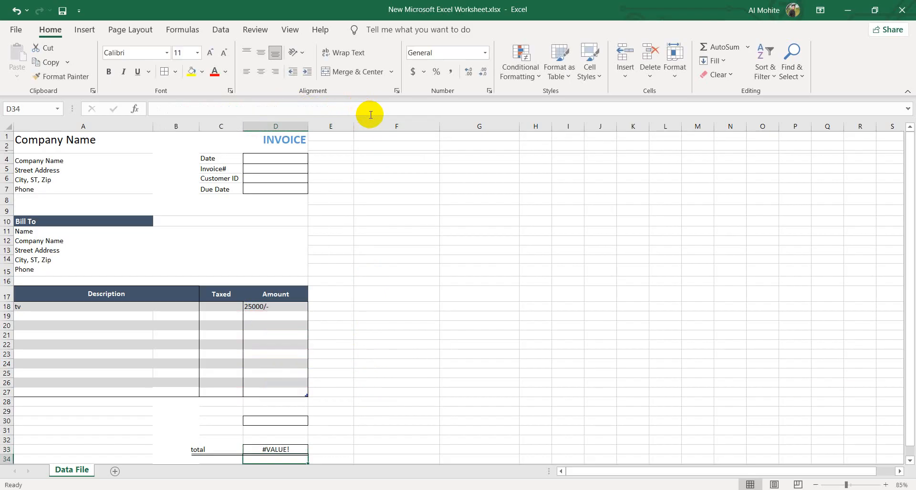
Check the total formula in D33 against the tv amount in D18
{"action": "left_click", "coordinate": [284, 451]}
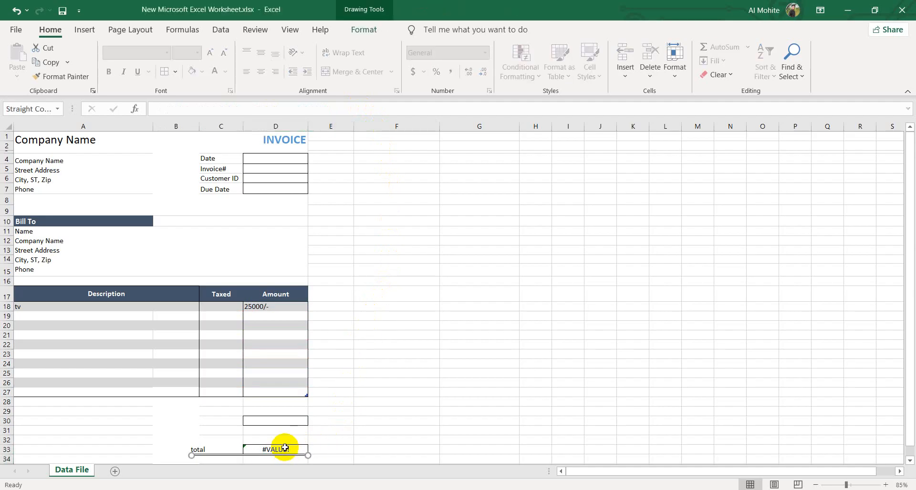
{"action": "left_click", "coordinate": [284, 448]}
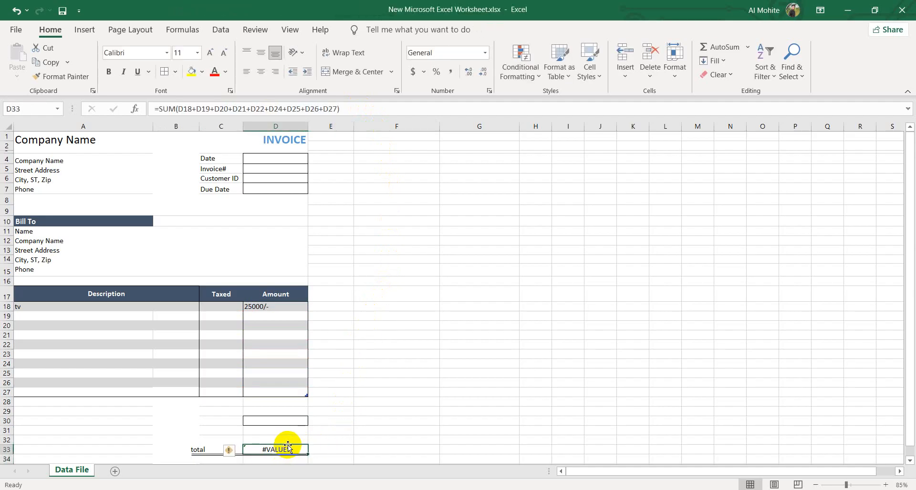
{"action": "left_click", "coordinate": [291, 309]}
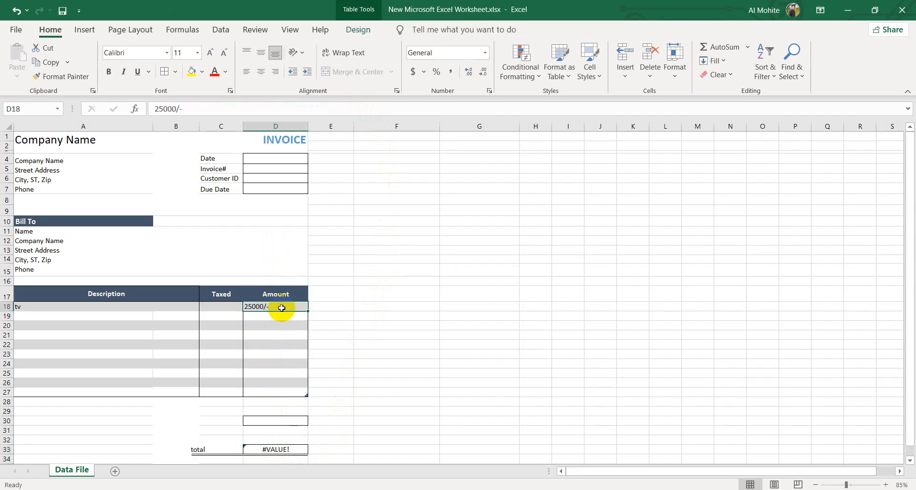
{"action": "left_click", "coordinate": [282, 448]}
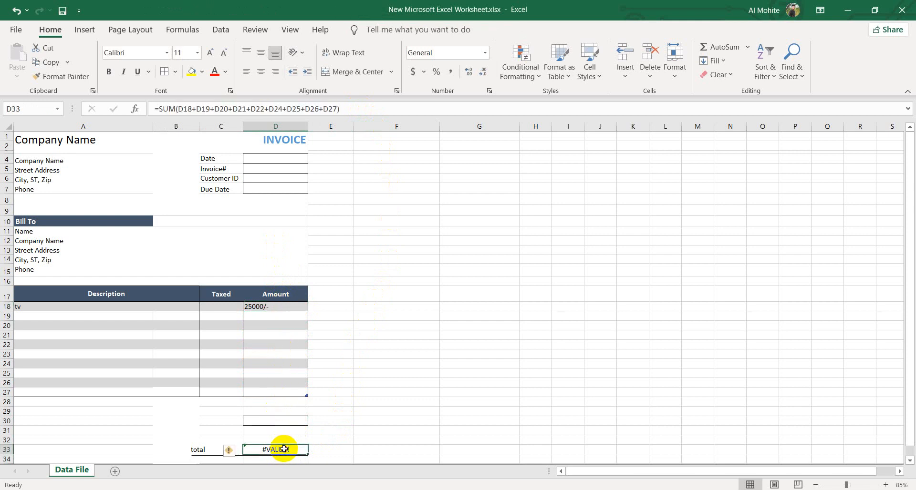
{"action": "key", "text": "F2"}
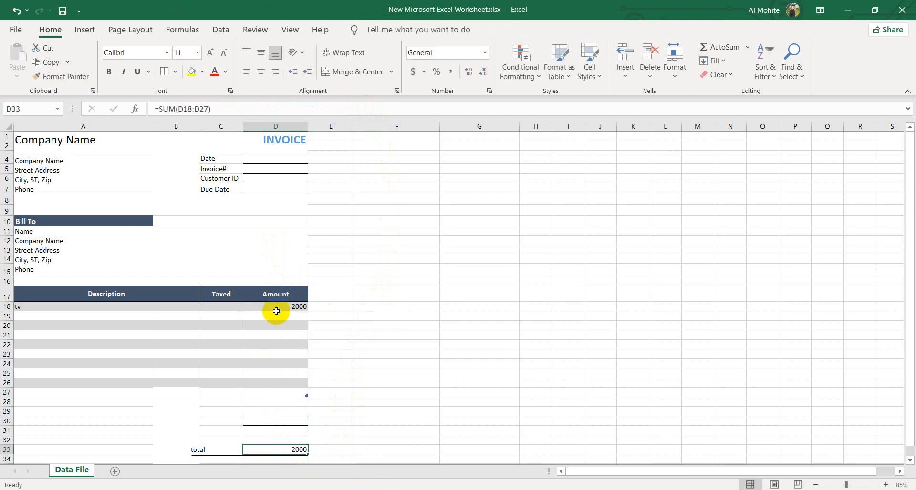
Clear the tv amount in D18 and re-enter the total in D33 as =sum(D18:D27)
{"action": "left_click", "coordinate": [276, 311]}
{"action": "key", "text": "Delete"}
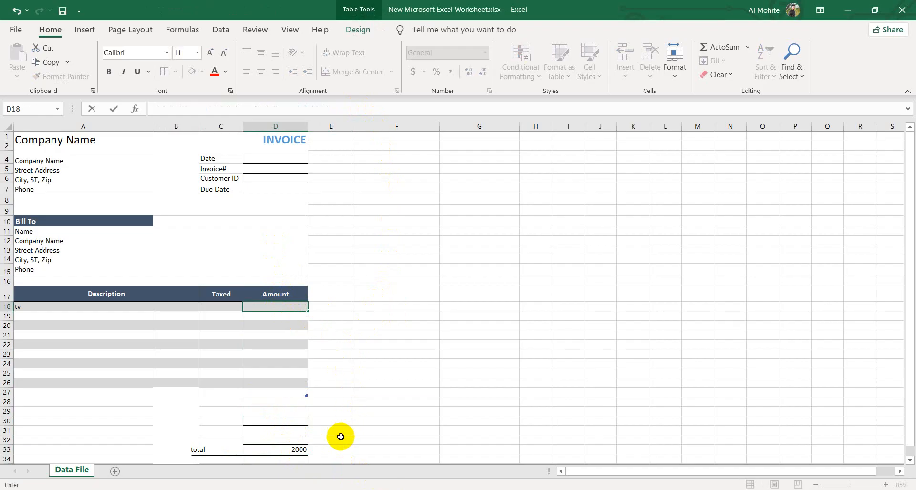
{"action": "left_click", "coordinate": [286, 455]}
{"action": "left_click", "coordinate": [297, 449]}
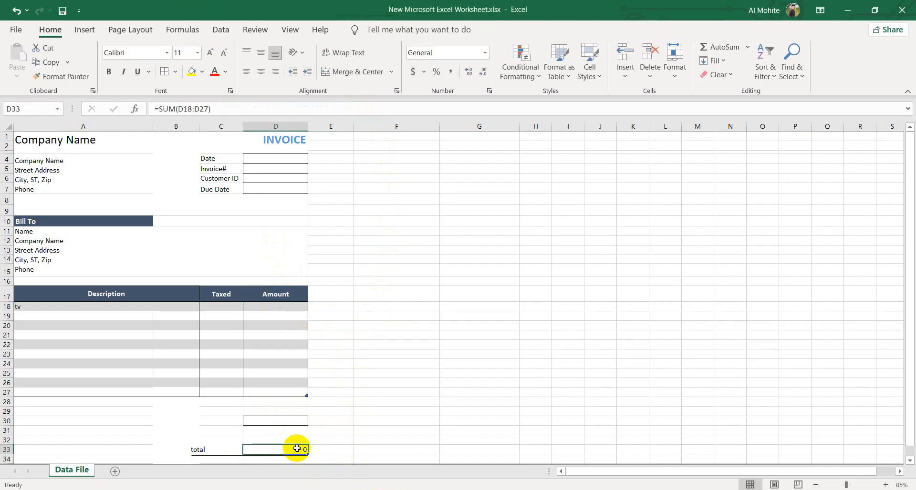
{"action": "key", "text": "F2"}
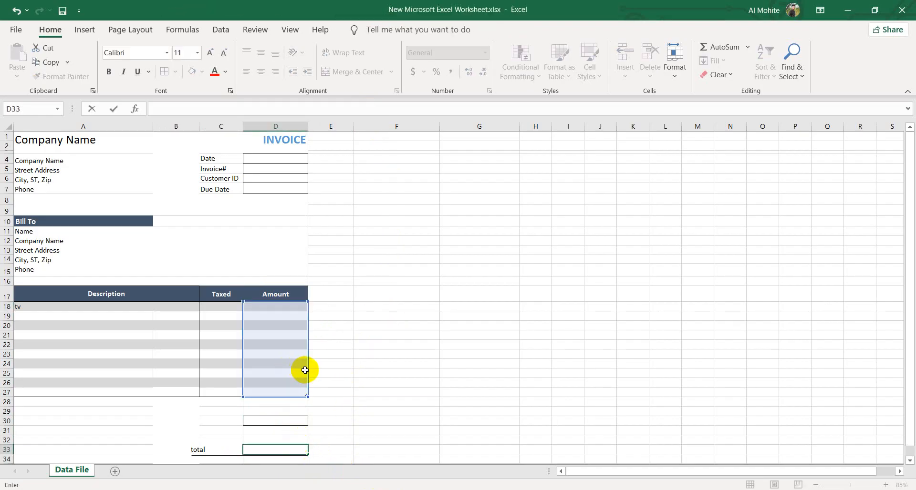
{"action": "type", "text": "="}
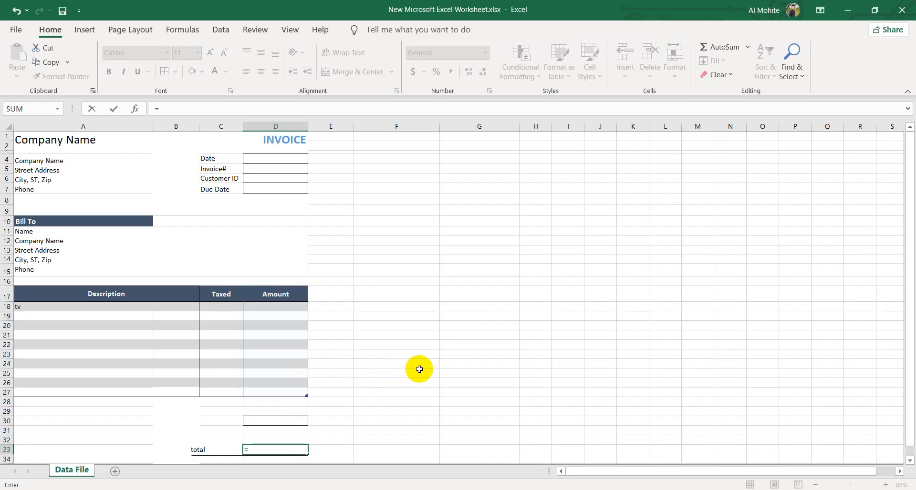
{"action": "type", "text": "sum"}
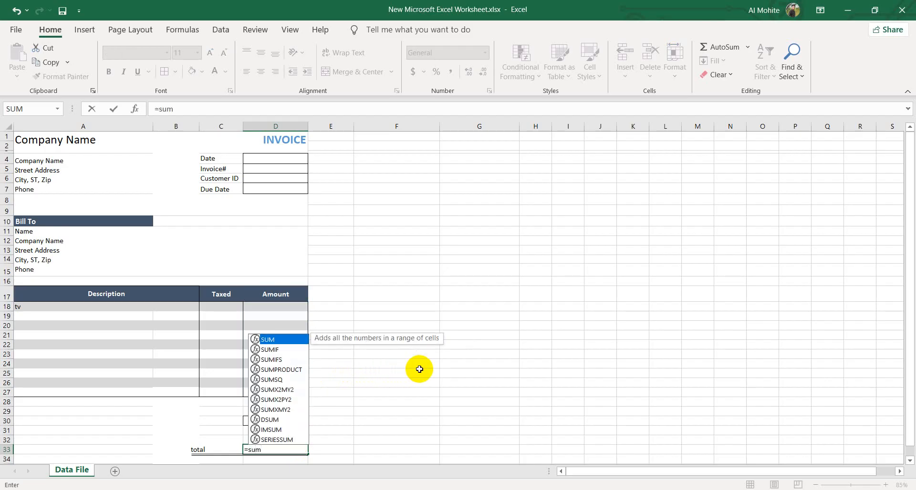
{"action": "type", "text": "("}
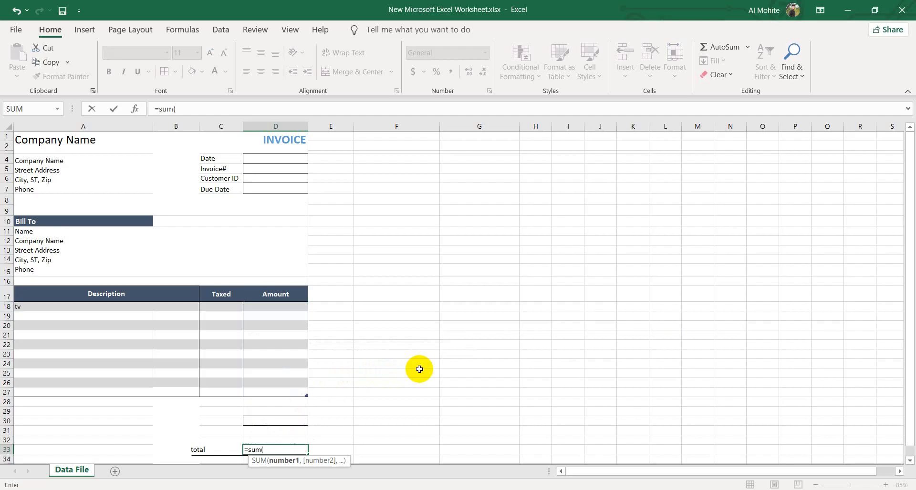
{"action": "left_click", "coordinate": [289, 306]}
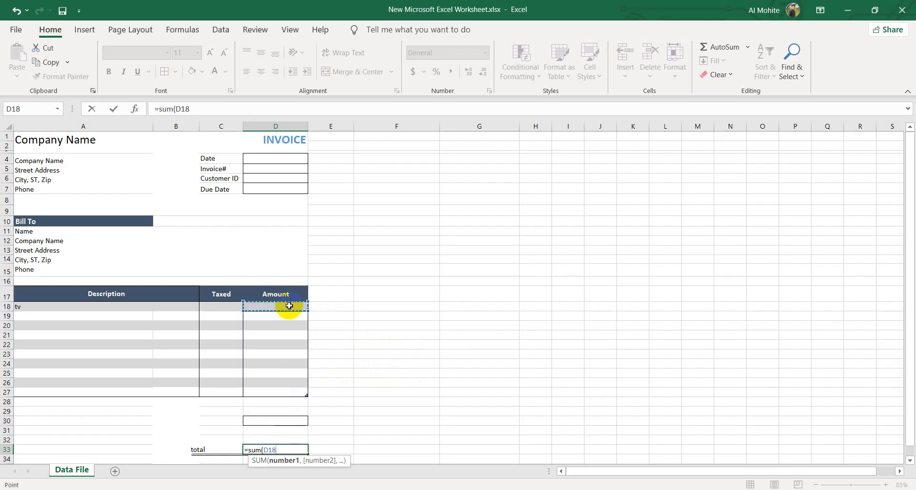
{"action": "left_click_drag", "start_coordinate": [306, 310], "coordinate": [304, 405]}
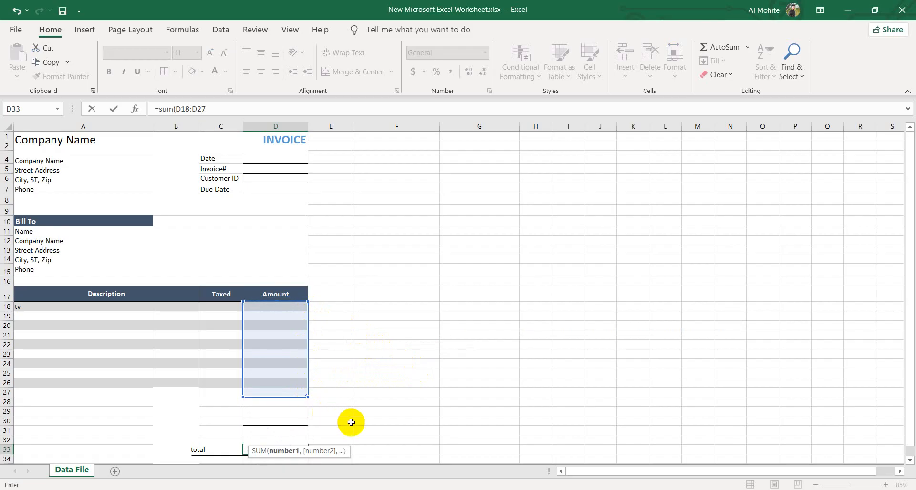
{"action": "type", "text": ")"}
{"action": "key", "text": "Return"}
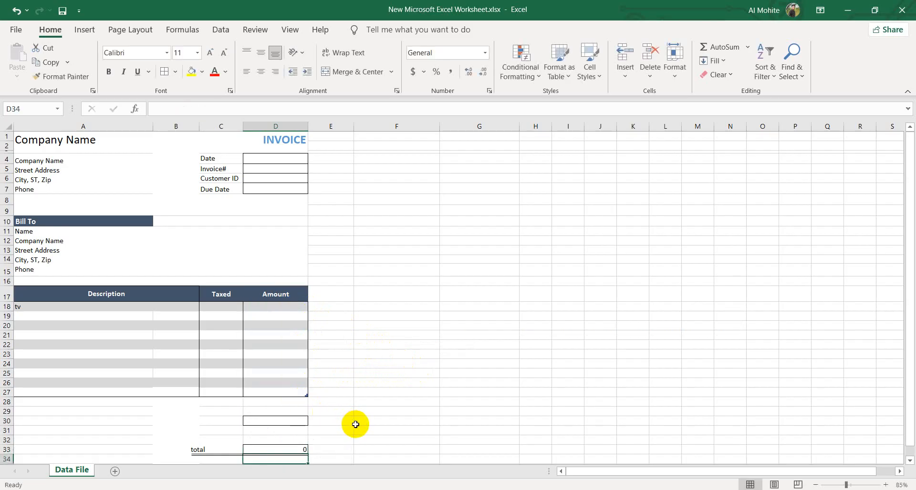
Enter 20000 as the tv amount in D18
{"action": "left_click", "coordinate": [362, 429]}
{"action": "left_click", "coordinate": [288, 447]}
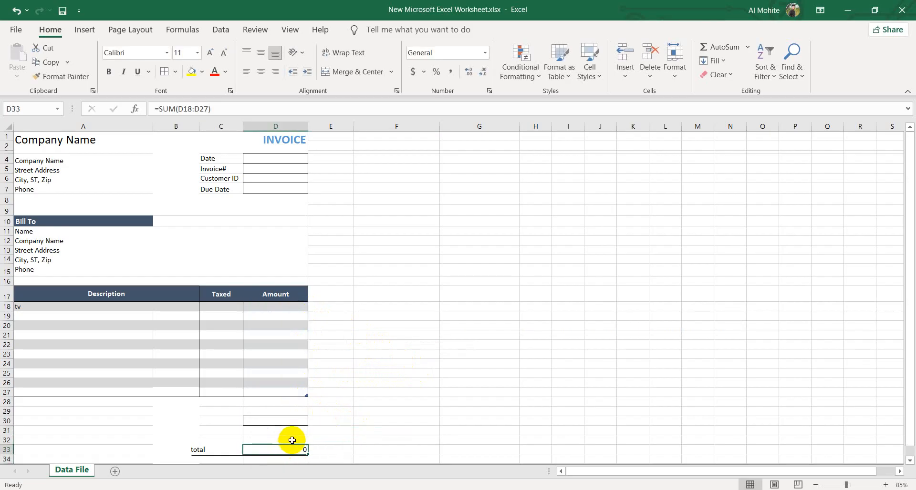
{"action": "left_click", "coordinate": [297, 303]}
{"action": "left_click", "coordinate": [295, 307]}
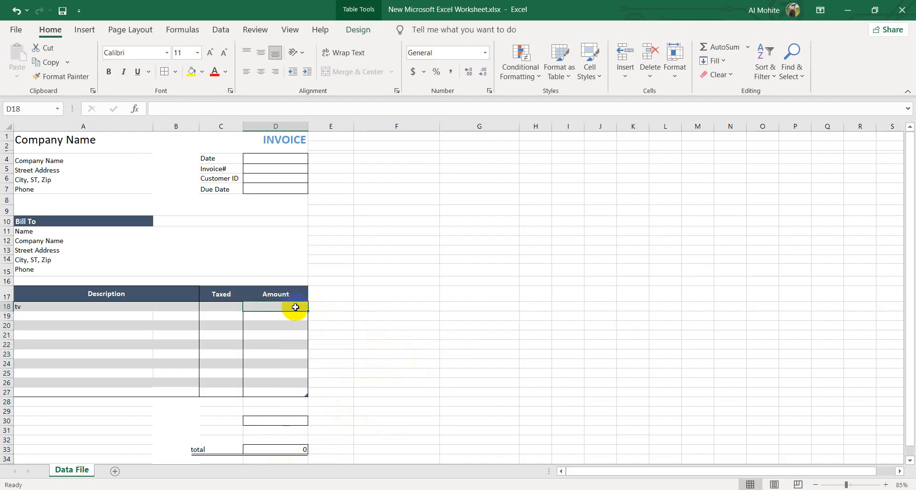
{"action": "type", "text": "20000"}
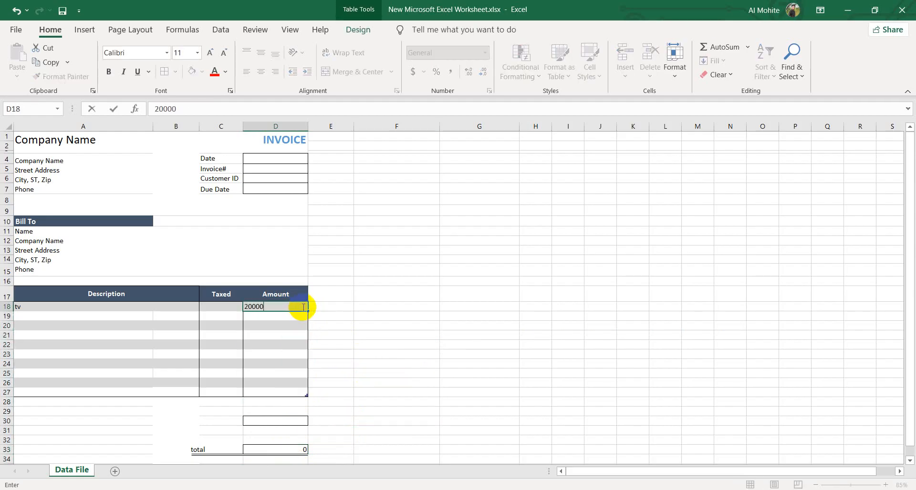
{"action": "left_click", "coordinate": [361, 334]}
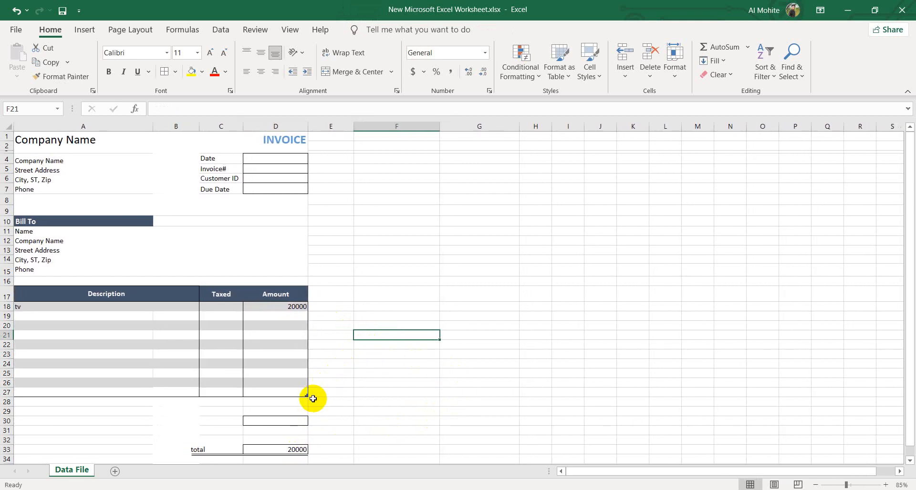
{"action": "left_click", "coordinate": [273, 439]}
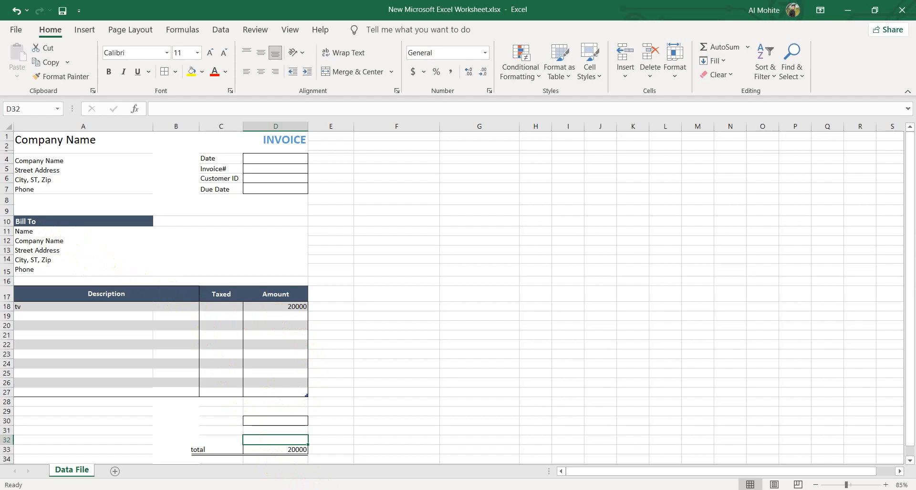
Switch between Excel and Word to compare the sheet with the invoice copy in resume.docx, including its total row
{"action": "key", "text": "alt+Tab"}
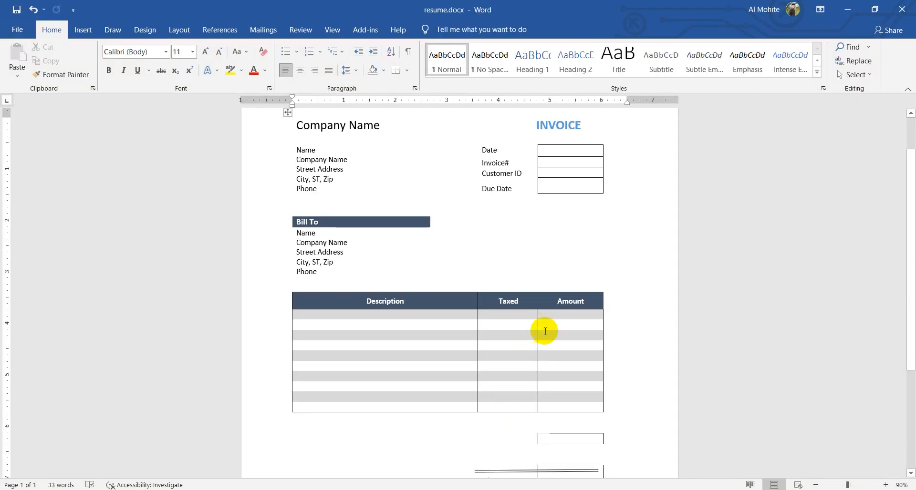
{"action": "key", "text": "alt+Tab"}
{"action": "left_click", "coordinate": [530, 313]}
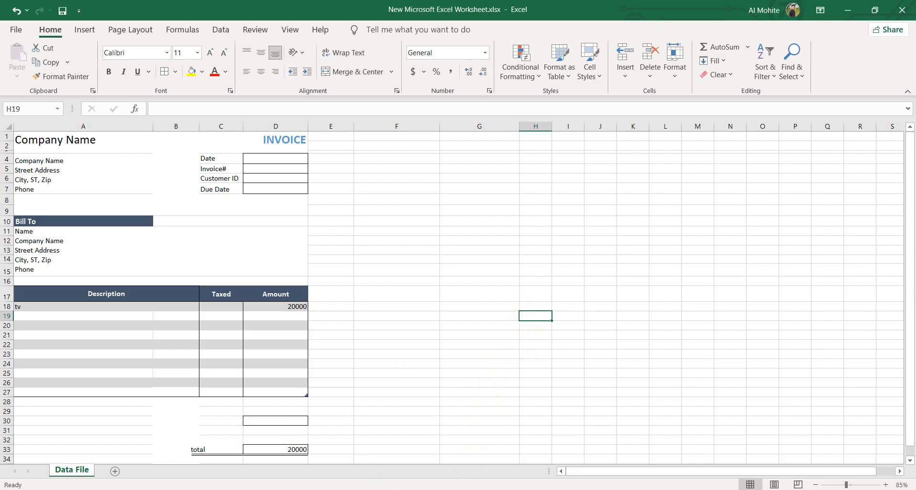
{"action": "key", "text": "alt+Tab"}
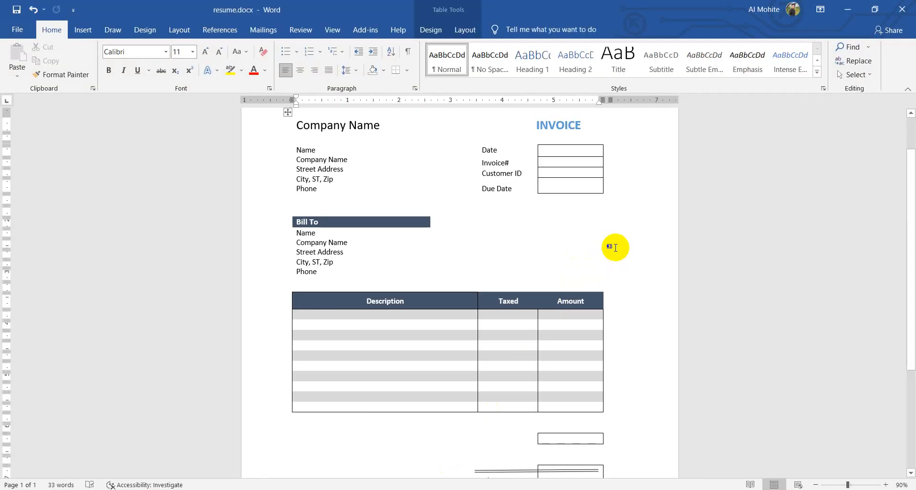
{"action": "scroll", "coordinate": [527, 370], "scroll_direction": "down", "scroll_amount": 3}
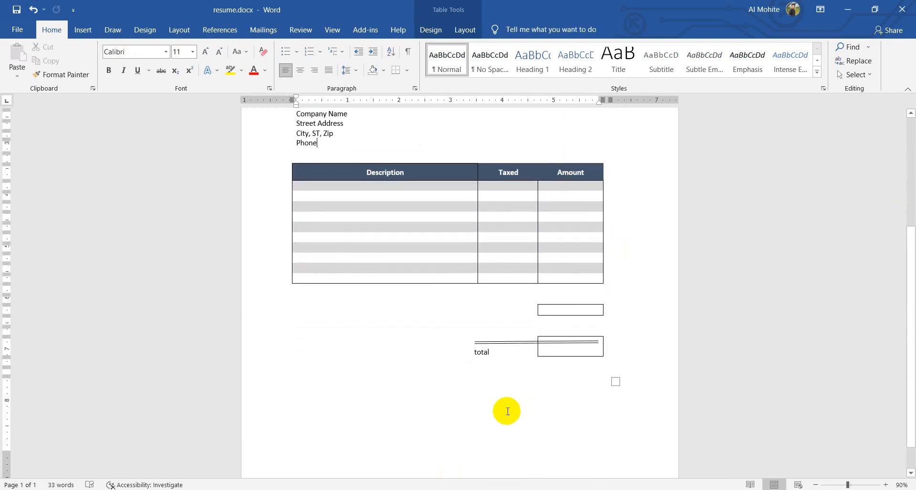
{"action": "key", "text": "alt+Tab"}
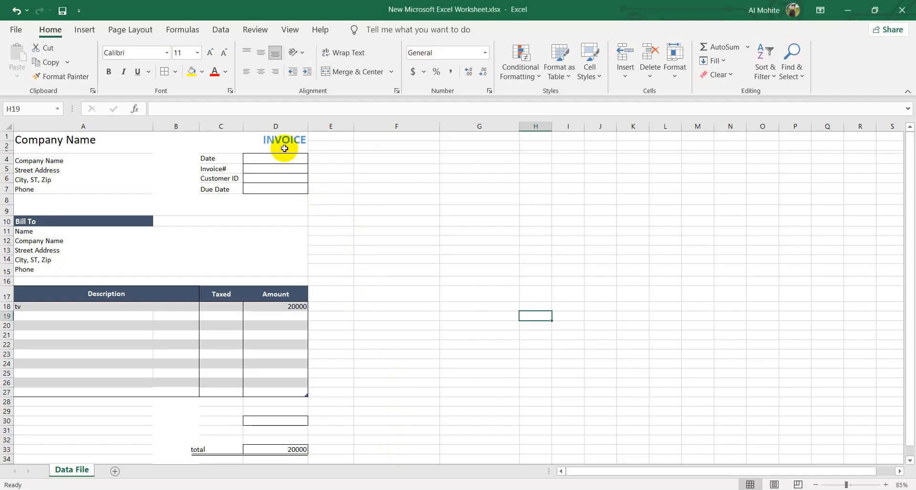
Copy invoice range A1:D33 from the worksheet and replace the old invoice in resume.docx with this copy
{"action": "left_click_drag", "start_coordinate": [17, 137], "coordinate": [270, 447]}
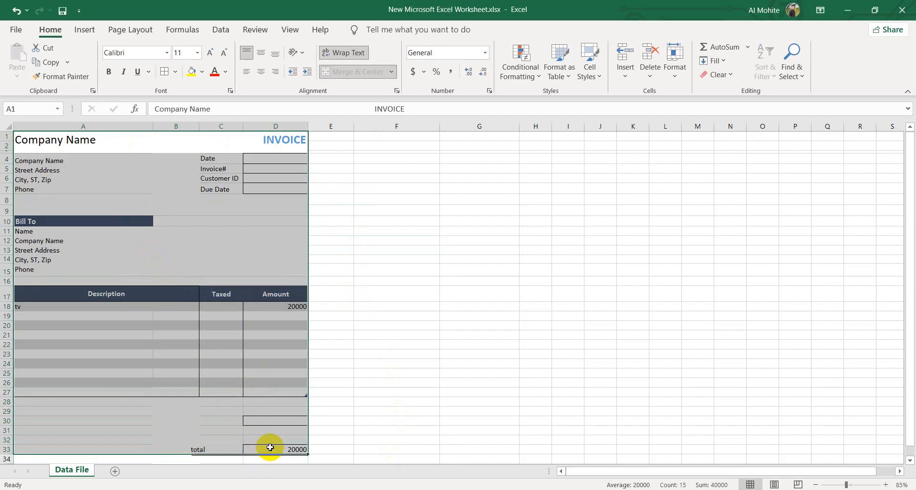
{"action": "key", "text": "ctrl+c"}
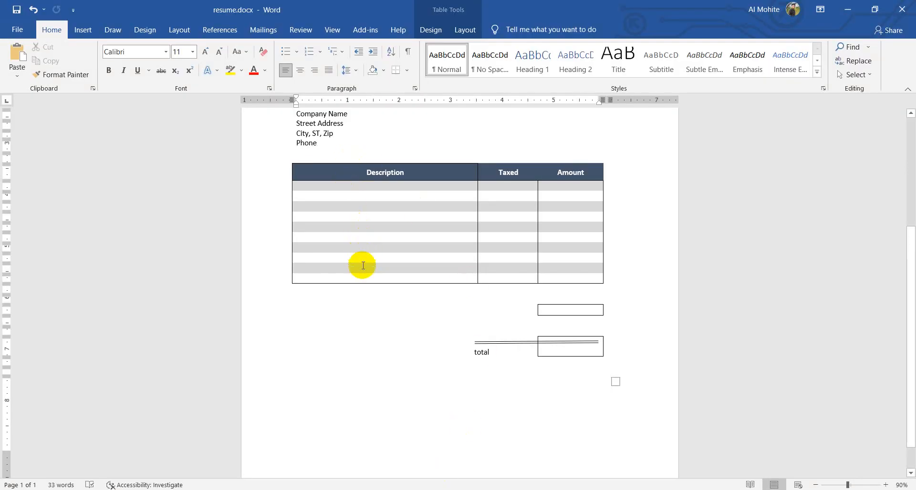
{"action": "scroll", "coordinate": [402, 337], "scroll_direction": "up", "scroll_amount": 3}
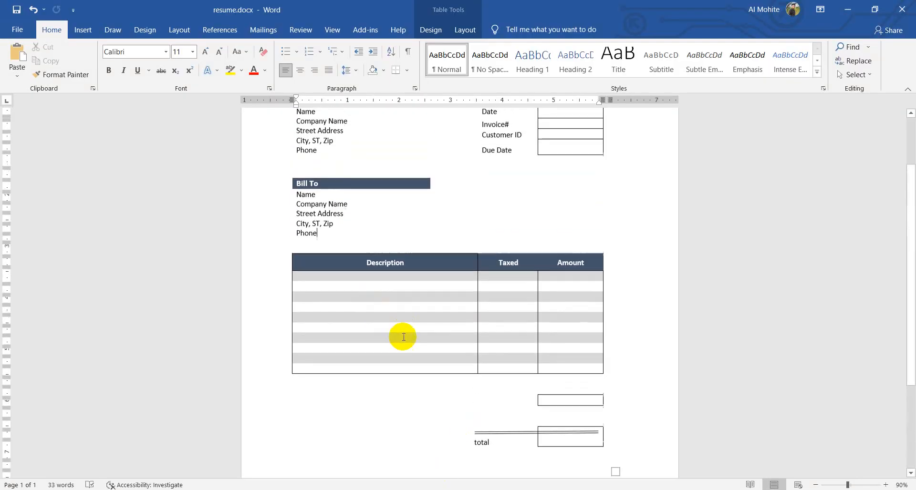
{"action": "key", "text": "ctrl+z"}
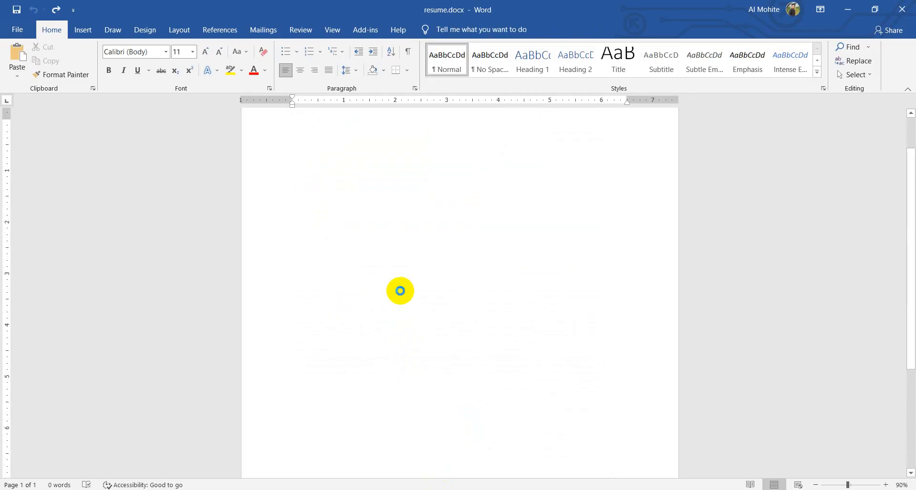
{"action": "key", "text": "ctrl+v"}
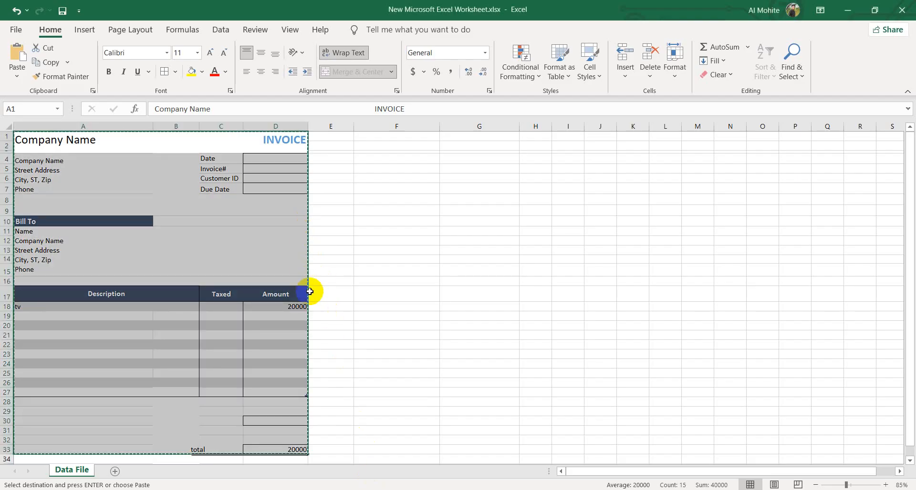
Clear the copy selection and set the tv amount in D18 to 10000
{"action": "left_click_drag", "start_coordinate": [311, 293], "coordinate": [368, 322]}
{"action": "left_click", "coordinate": [371, 324]}
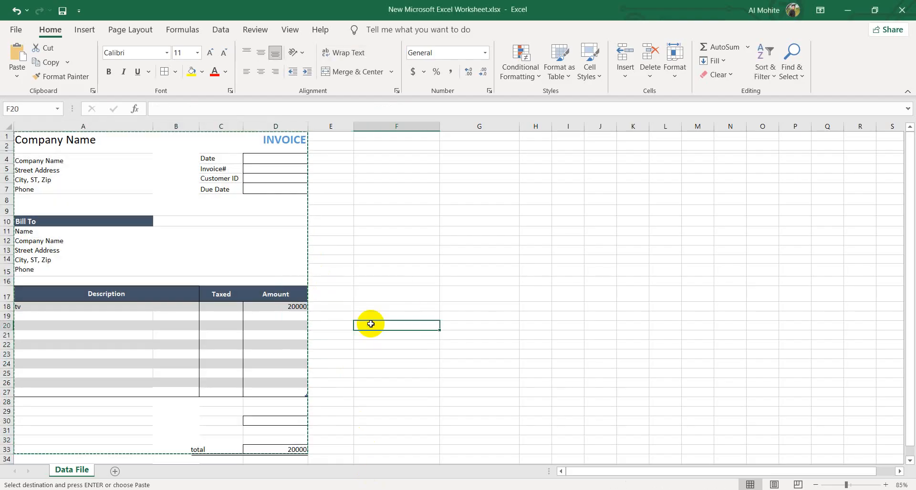
{"action": "key", "text": "Escape"}
{"action": "left_click", "coordinate": [299, 308]}
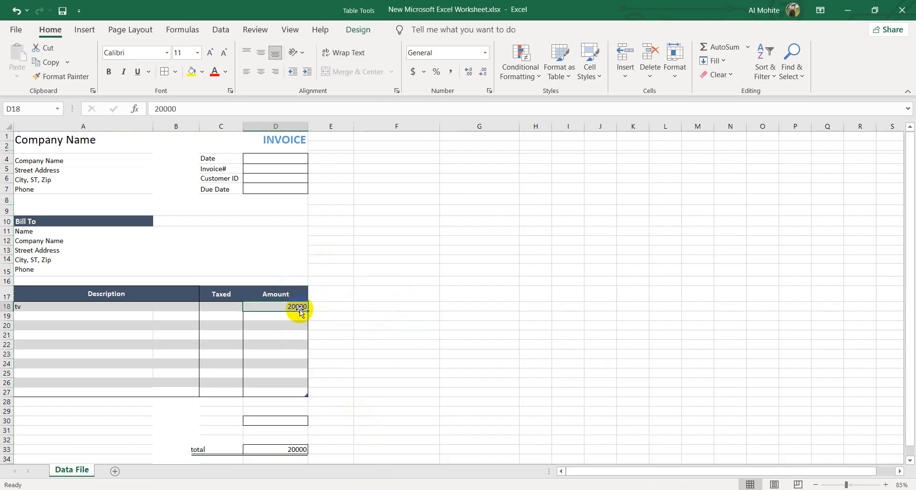
{"action": "type", "text": "1"}
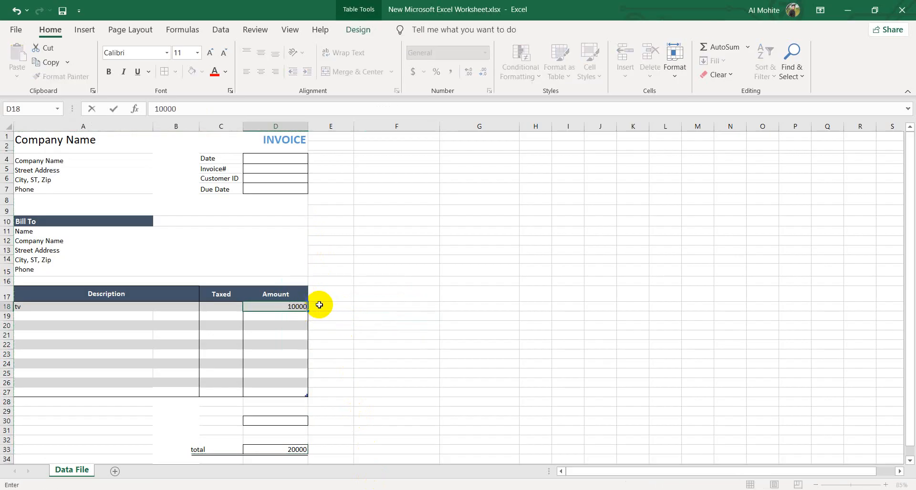
{"action": "left_click", "coordinate": [359, 316]}
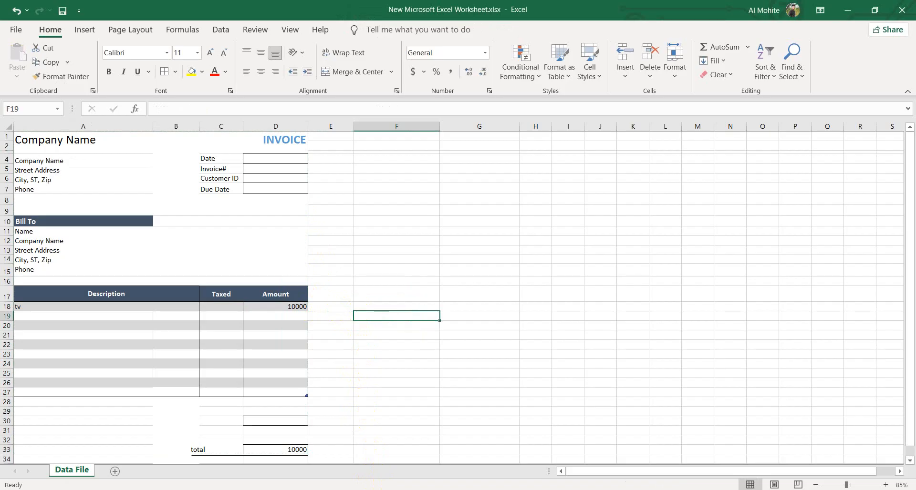
Switch to resume.docx to compare its tv amount and total with the worksheet, then return to Excel
{"action": "key", "text": "alt+Tab"}
{"action": "left_click", "coordinate": [636, 335]}
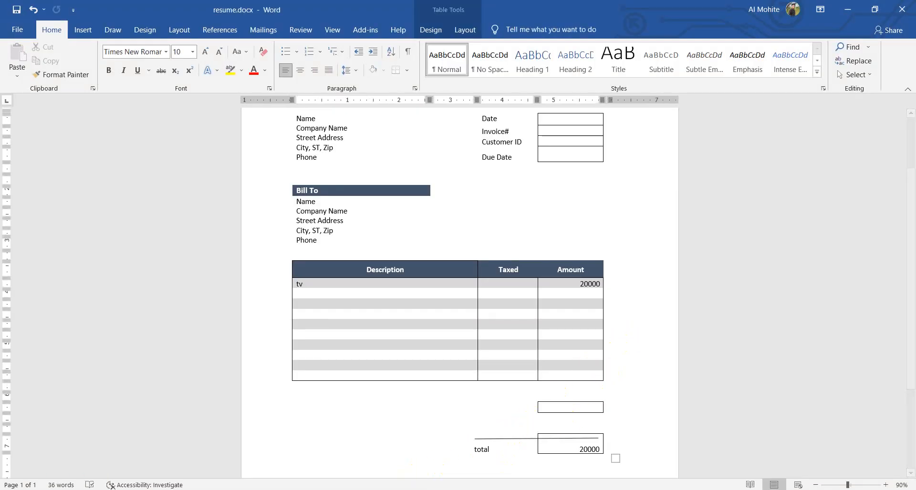
{"action": "key", "text": "alt+Tab"}
{"action": "left_click", "coordinate": [346, 292]}
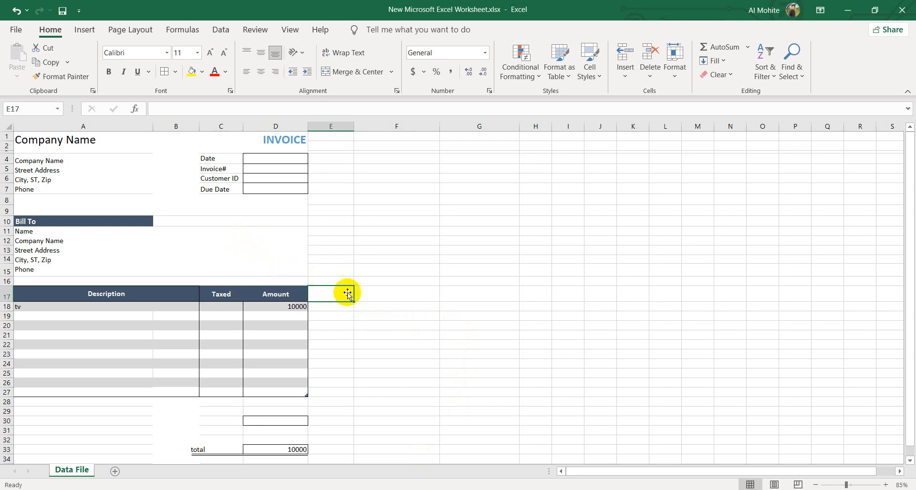
{"action": "left_click", "coordinate": [230, 221]}
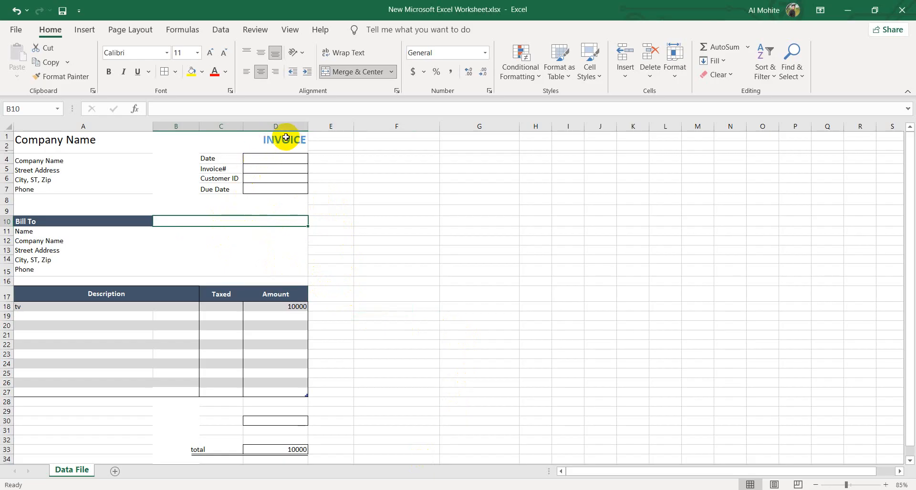
{"action": "left_click", "coordinate": [241, 142]}
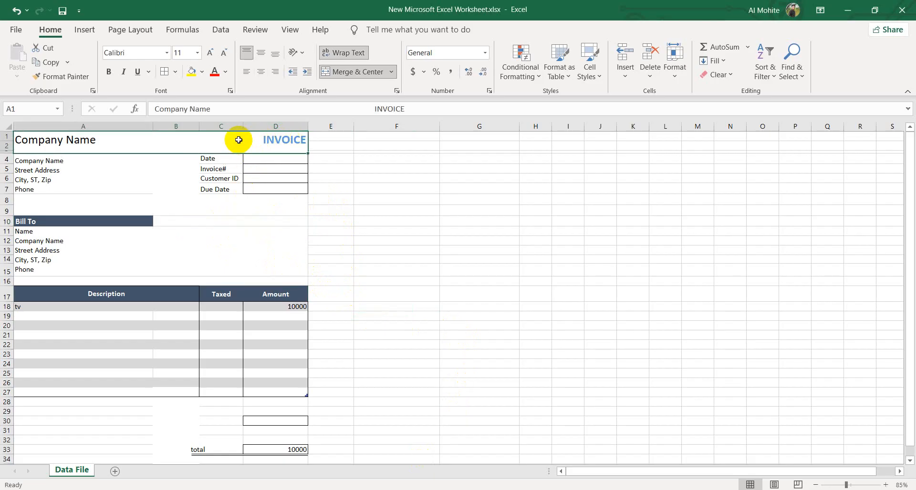
{"action": "double_click", "coordinate": [238, 139]}
{"action": "key", "text": "Return"}
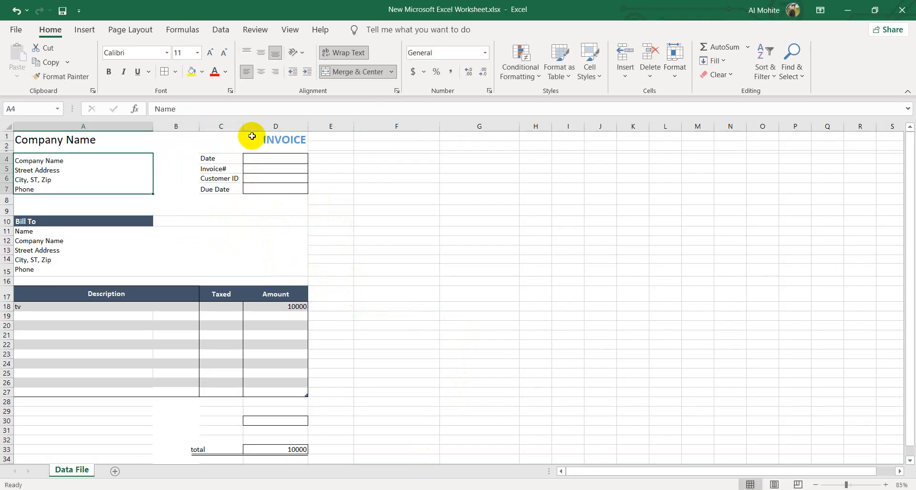
{"action": "left_click", "coordinate": [252, 136]}
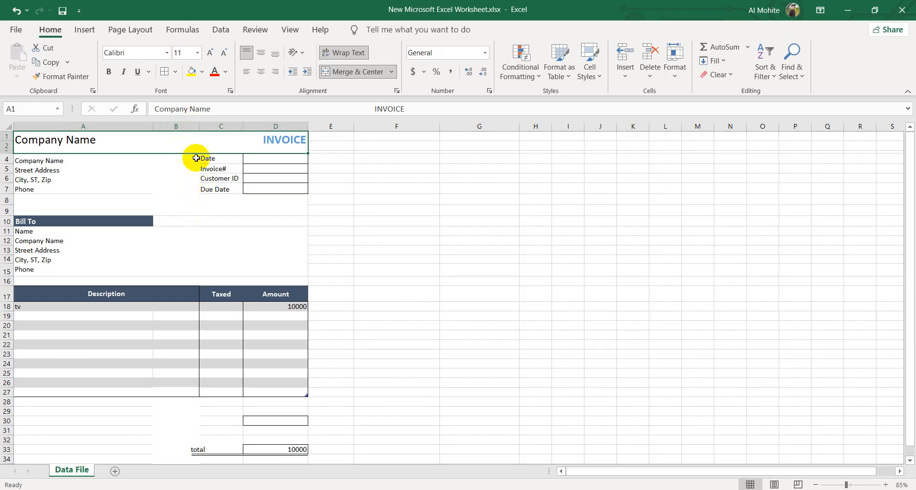
Try a wider Amount column D in the invoice and undo the resize
{"action": "left_click_drag", "start_coordinate": [308, 125], "coordinate": [422, 122]}
{"action": "left_click", "coordinate": [528, 198]}
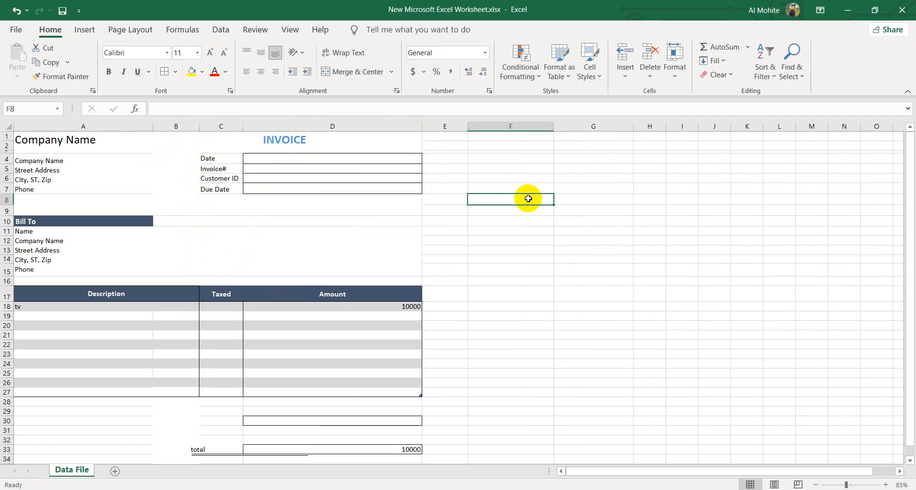
{"action": "key", "text": "ctrl+z"}
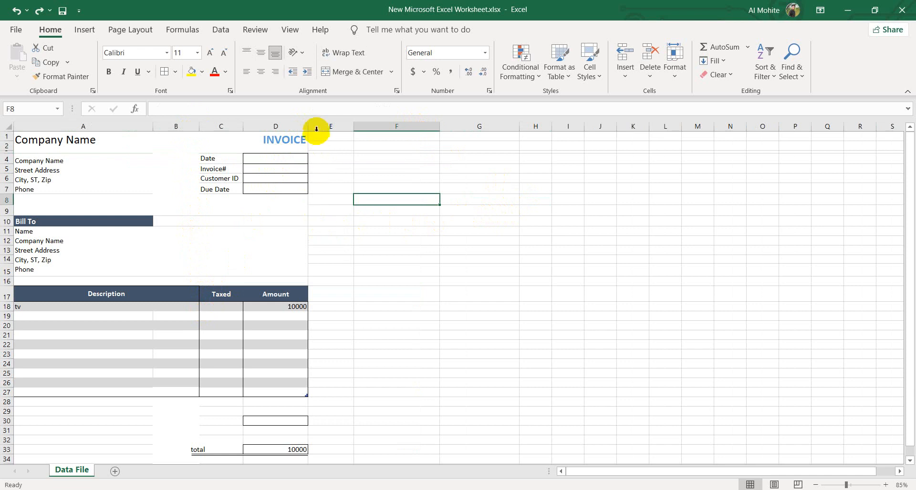
Widen columns B, C and D of the invoice sheet
{"action": "left_click_drag", "start_coordinate": [201, 130], "coordinate": [384, 127]}
{"action": "left_click", "coordinate": [642, 189]}
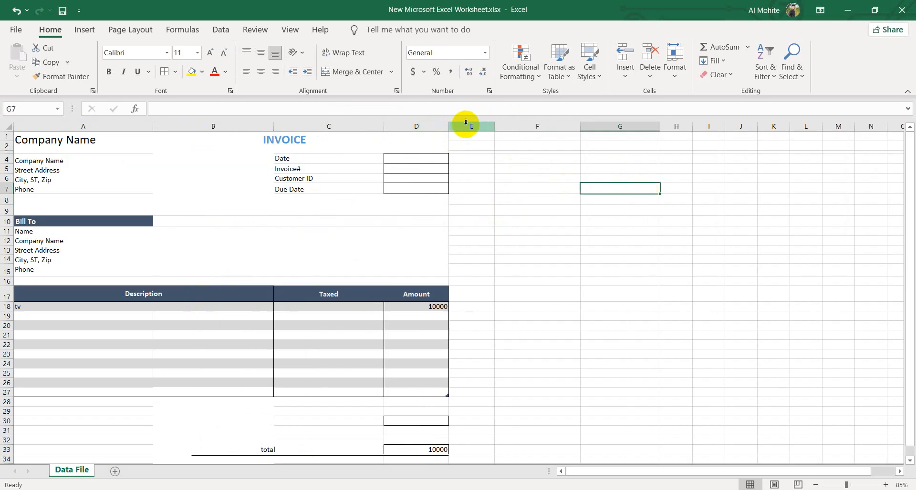
{"action": "left_click_drag", "start_coordinate": [448, 127], "coordinate": [504, 127]}
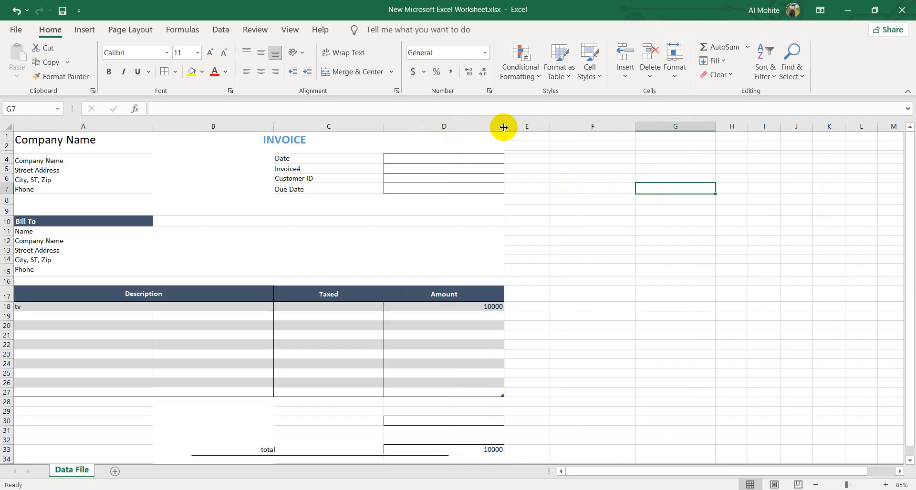
Undo the width changes of columns B, C and D and the last amount change in D18
{"action": "key", "text": "ctrl+z"}
{"action": "key", "text": "ctrl+z"}
{"action": "key", "text": "ctrl+z"}
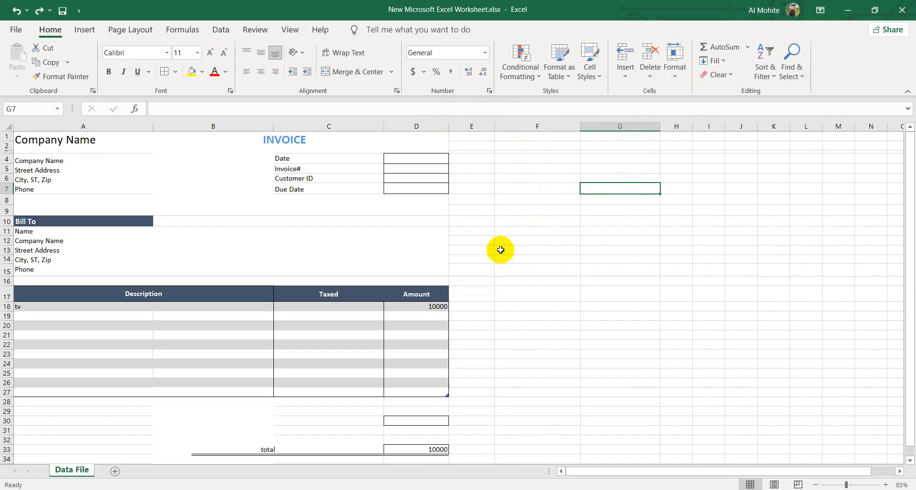
{"action": "key", "text": "ctrl+Home"}
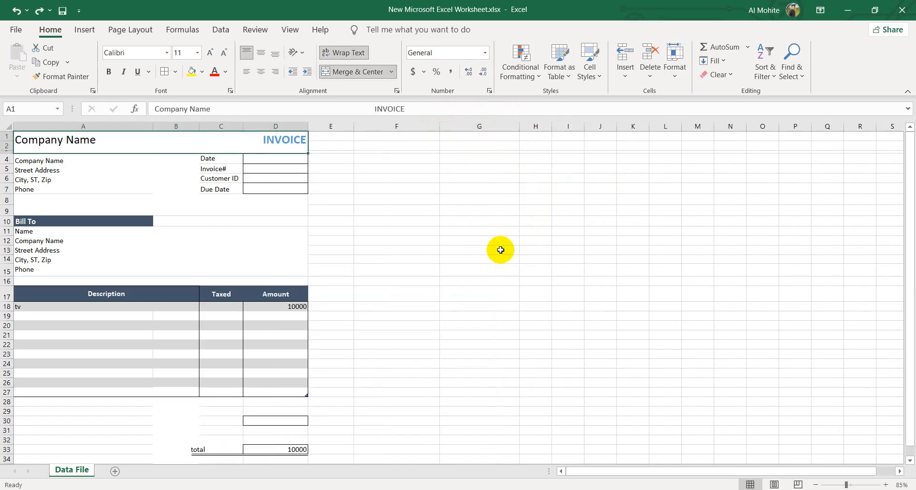
{"action": "key", "text": "ctrl+z"}
Copy invoice range A1:D33 and replace the invoice in resume.docx with it, pasted using destination styles
{"action": "left_click", "coordinate": [429, 241]}
{"action": "mouse_move", "coordinate": [58, 134]}
{"action": "left_mouse_down"}
{"action": "mouse_move", "coordinate": [61, 166]}
{"action": "mouse_move", "coordinate": [253, 355]}
{"action": "mouse_move", "coordinate": [279, 457]}
{"action": "left_mouse_up"}
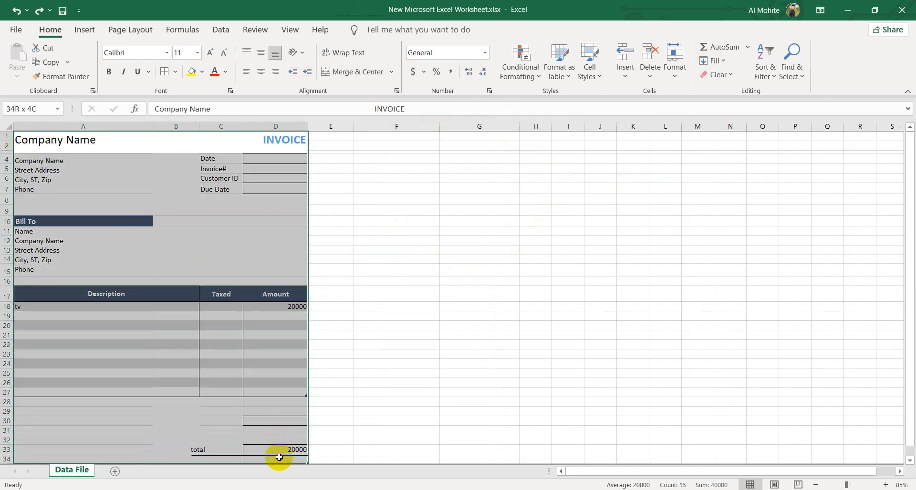
{"action": "right_click", "coordinate": [275, 364]}
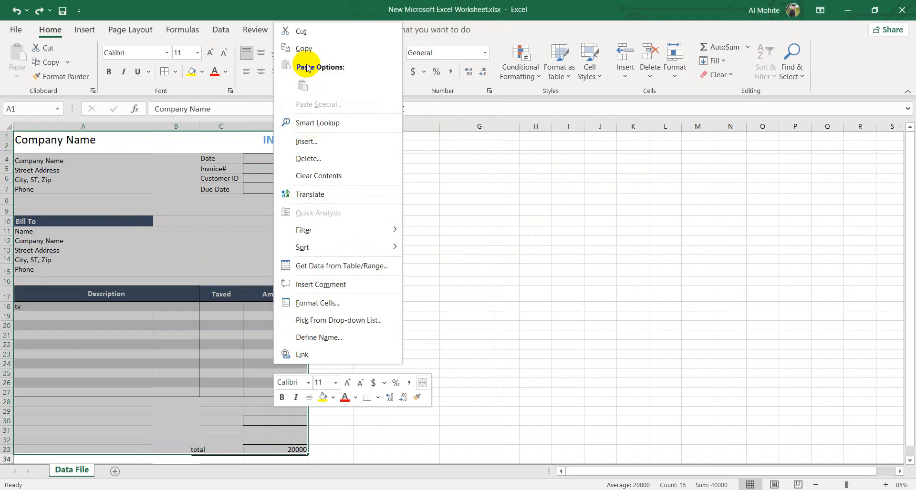
{"action": "left_click", "coordinate": [304, 49]}
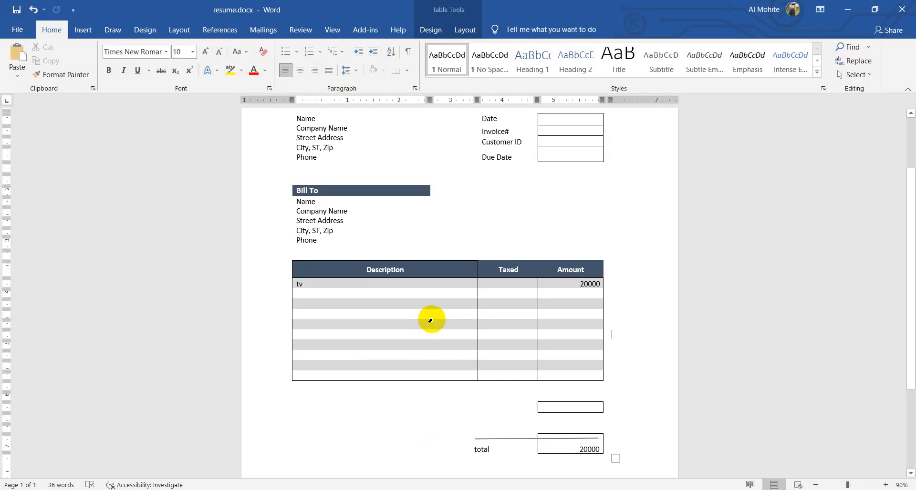
{"action": "key", "text": "ctrl+z"}
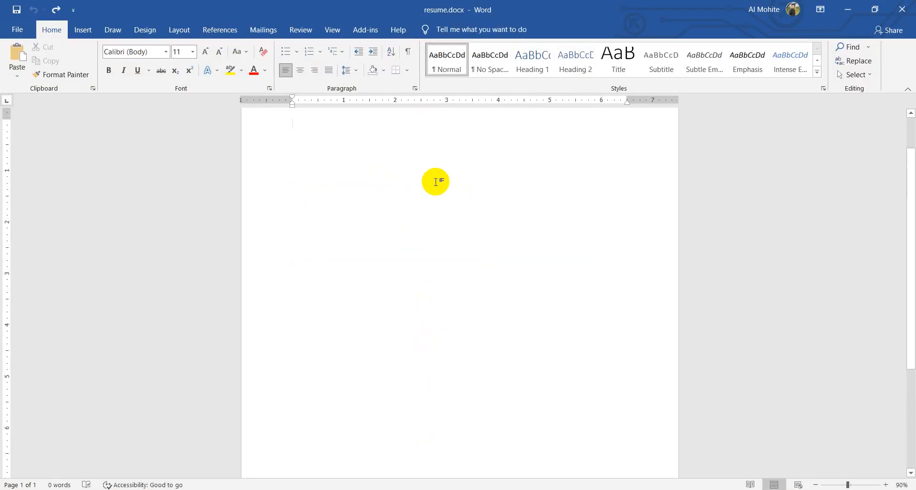
{"action": "right_click", "coordinate": [337, 134]}
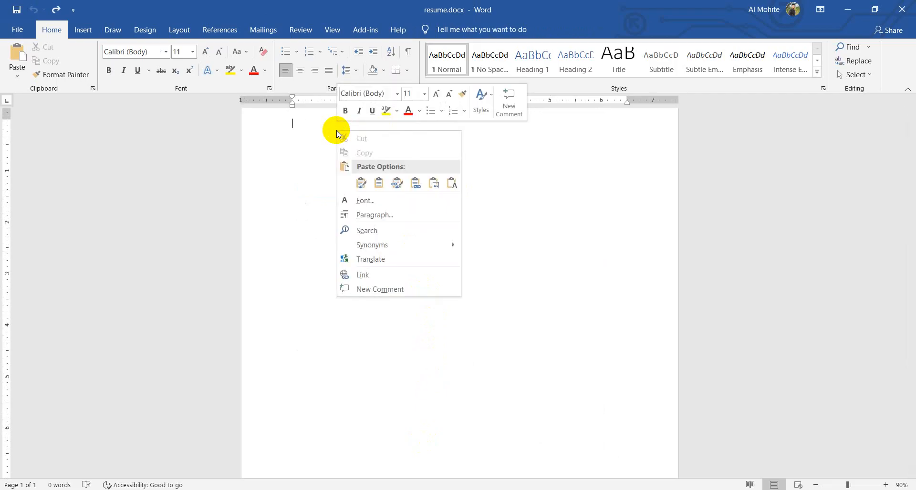
{"action": "left_click", "coordinate": [434, 185]}
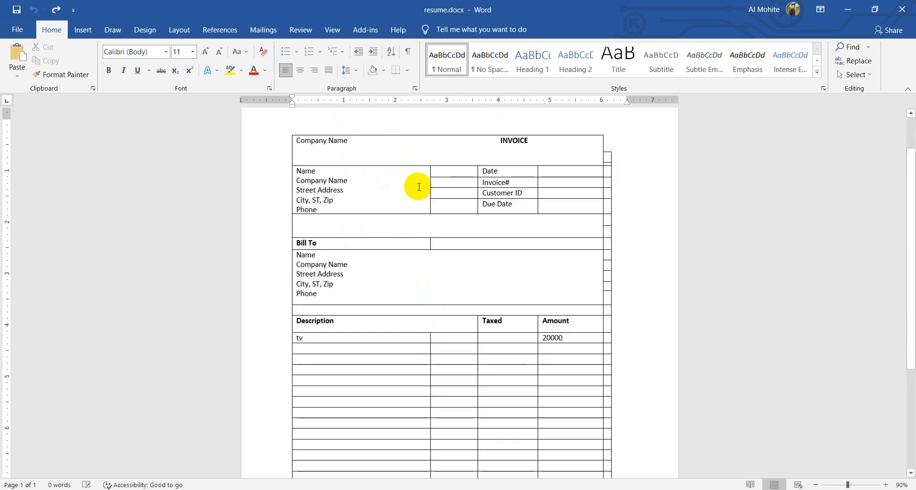
Review the pasted invoice table in resume.docx, from the INVOICE header down to the total row
{"action": "scroll", "coordinate": [475, 314], "scroll_direction": "up", "scroll_amount": 4}
{"action": "scroll", "coordinate": [475, 314], "scroll_direction": "down", "scroll_amount": 4}
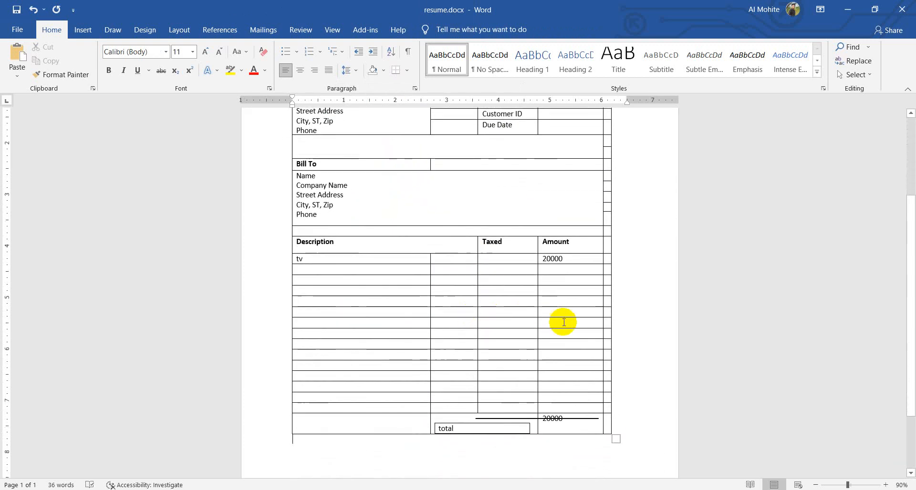
{"action": "scroll", "coordinate": [353, 280], "scroll_direction": "up", "scroll_amount": 3}
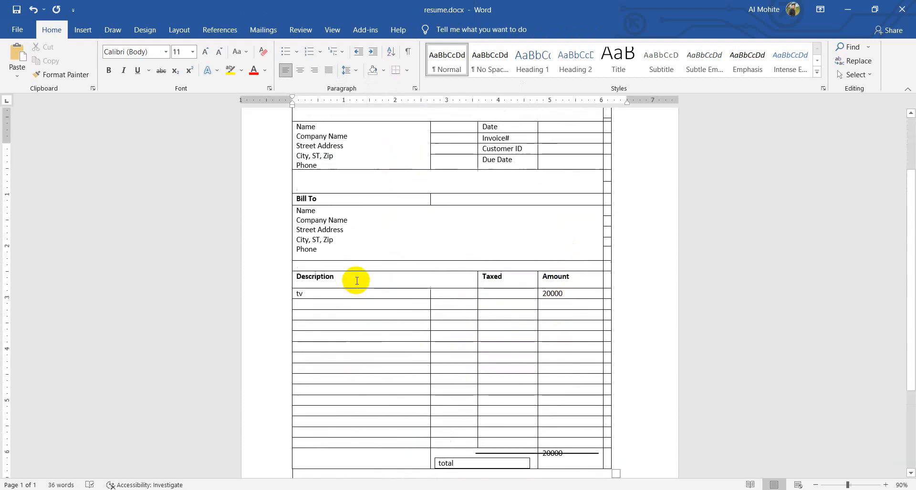
{"action": "left_click_drag", "start_coordinate": [499, 164], "coordinate": [537, 164]}
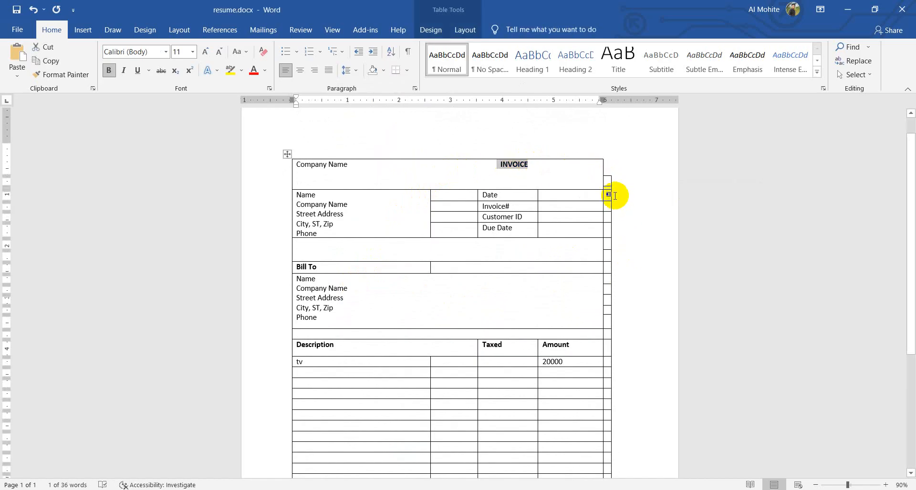
{"action": "scroll", "coordinate": [496, 362], "scroll_direction": "down", "scroll_amount": 1}
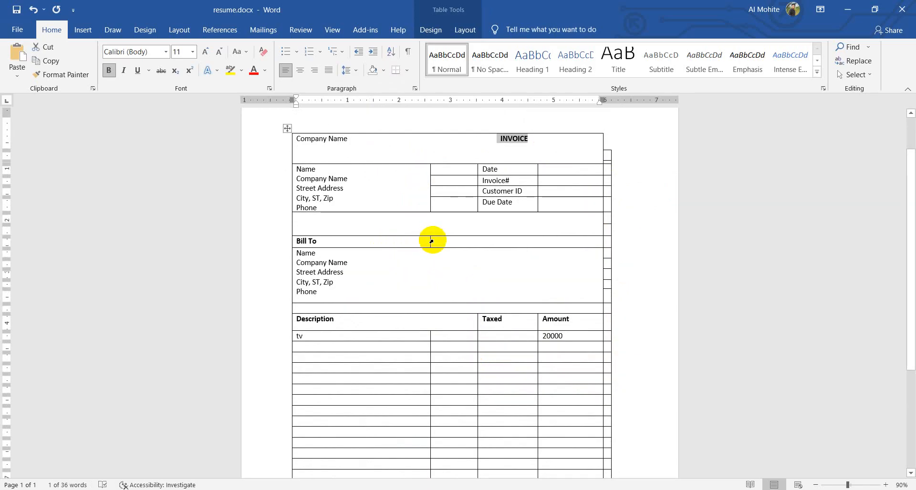
{"action": "left_click", "coordinate": [286, 240]}
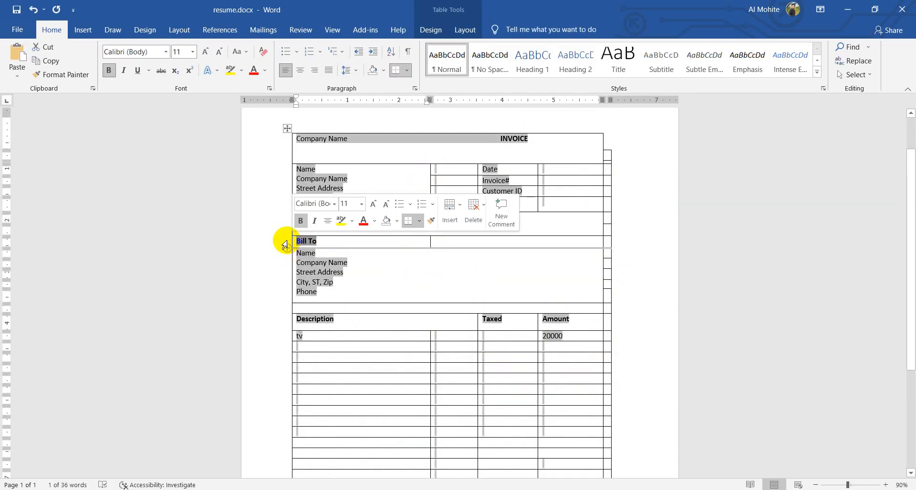
Deselect the invoice table and close resume.docx without saving the changes
{"action": "left_click", "coordinate": [654, 345]}
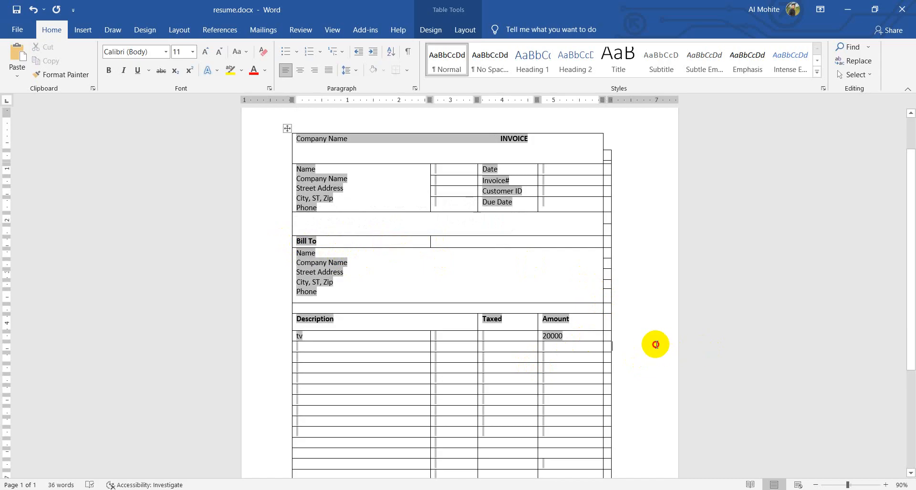
{"action": "left_click", "coordinate": [902, 9]}
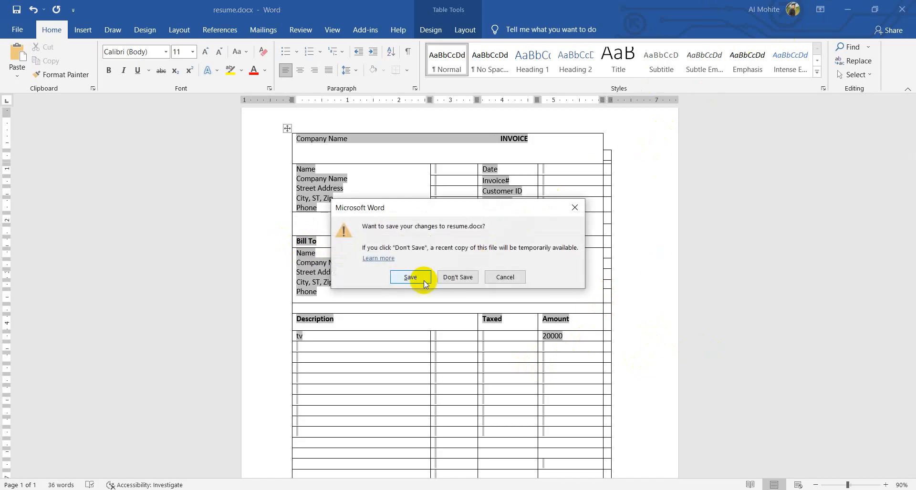
{"action": "left_click", "coordinate": [459, 270]}
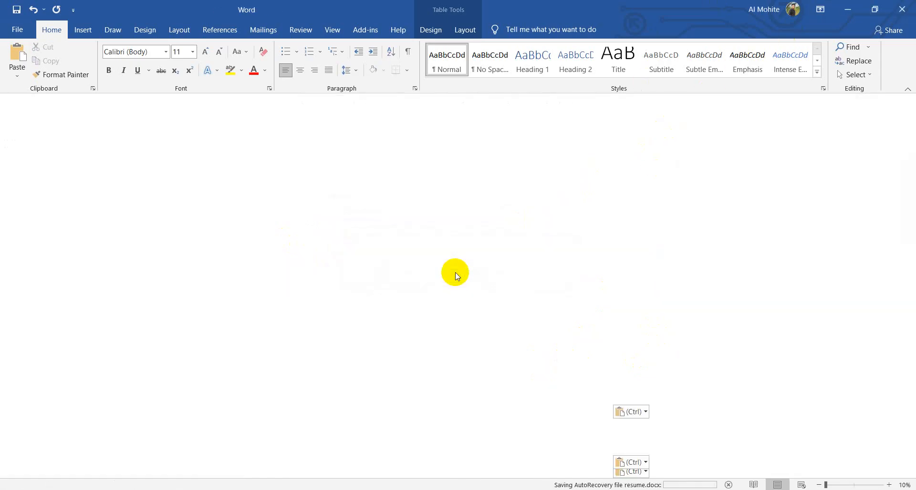
Close the empty Word window and New Microsoft Excel Worksheet.xlsx, saving the workbook's changes
{"action": "left_click", "coordinate": [901, 9]}
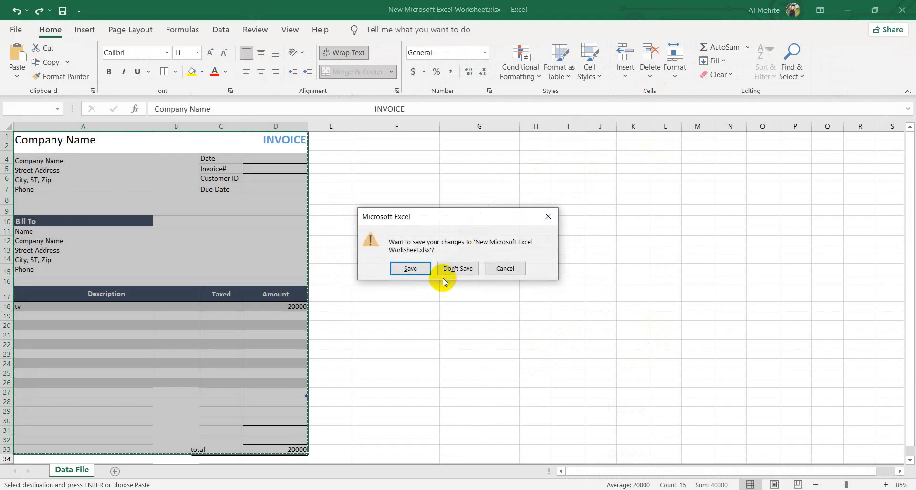
{"action": "left_click", "coordinate": [422, 271]}
{"action": "left_click", "coordinate": [416, 291]}
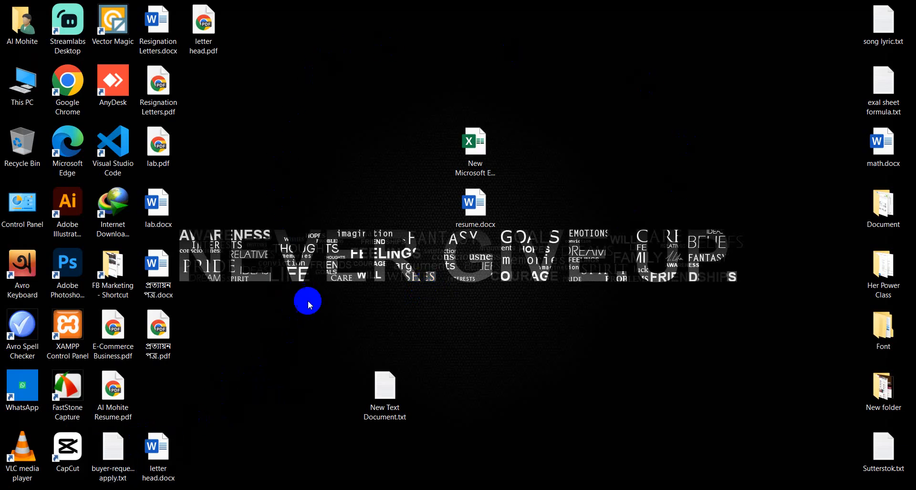
Move the Excel worksheet and resume.docx icons together to the upper-right area of the desktop
{"action": "left_click_drag", "start_coordinate": [403, 130], "coordinate": [534, 244]}
{"action": "left_click_drag", "start_coordinate": [475, 163], "coordinate": [758, 28]}
Examine which new file types can be created on the desktop, such as a Microsoft PowerPoint Presentation, without creating one
{"action": "right_click", "coordinate": [447, 141]}
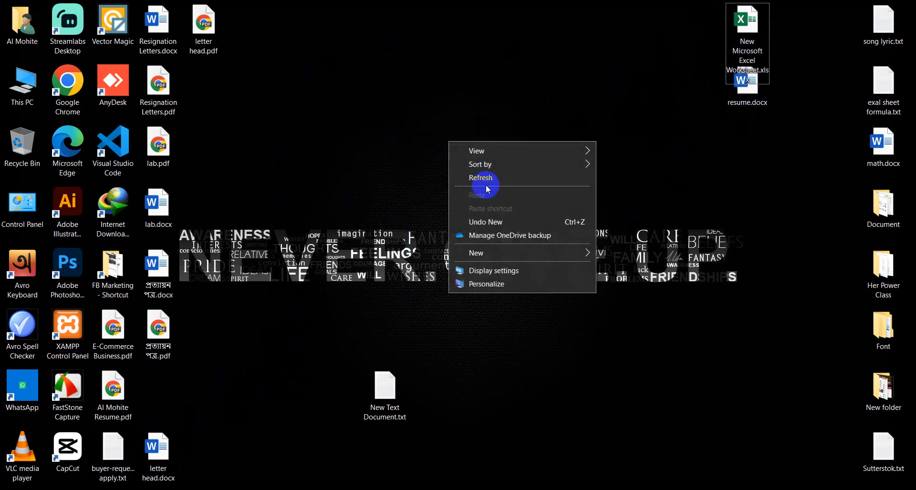
{"action": "mouse_move", "coordinate": [499, 256]}
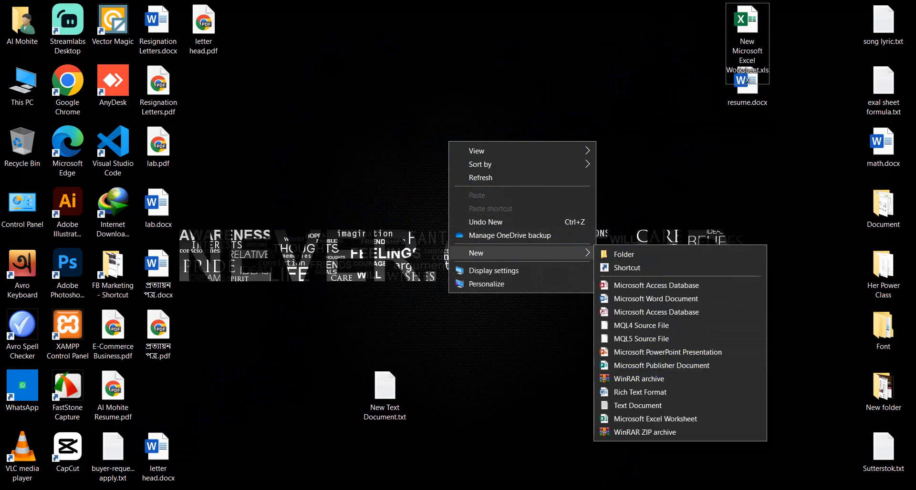
{"action": "left_click", "coordinate": [443, 248]}
{"action": "right_click", "coordinate": [443, 248]}
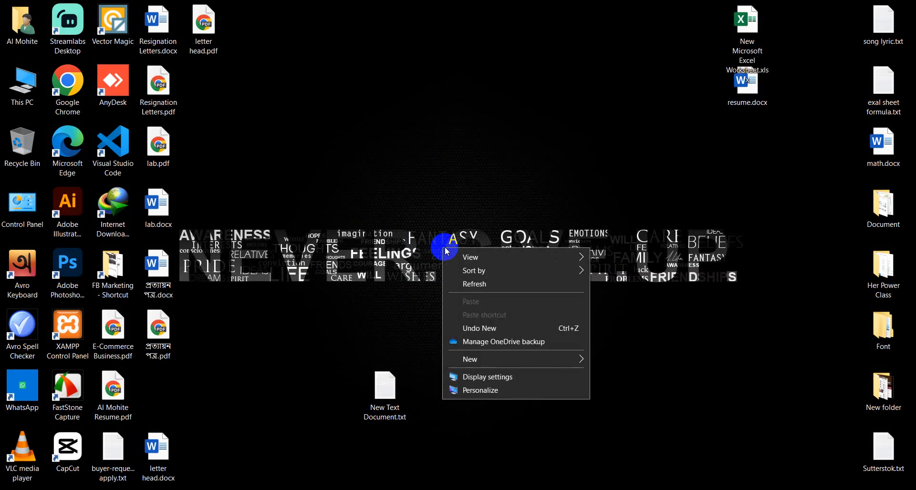
{"action": "mouse_move", "coordinate": [489, 359]}
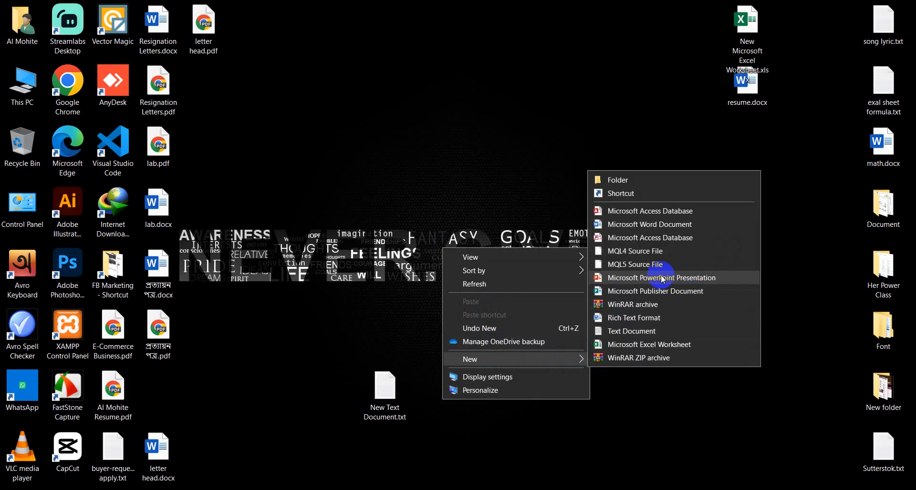
{"action": "key", "text": "Escape"}
{"action": "key", "text": "Escape"}
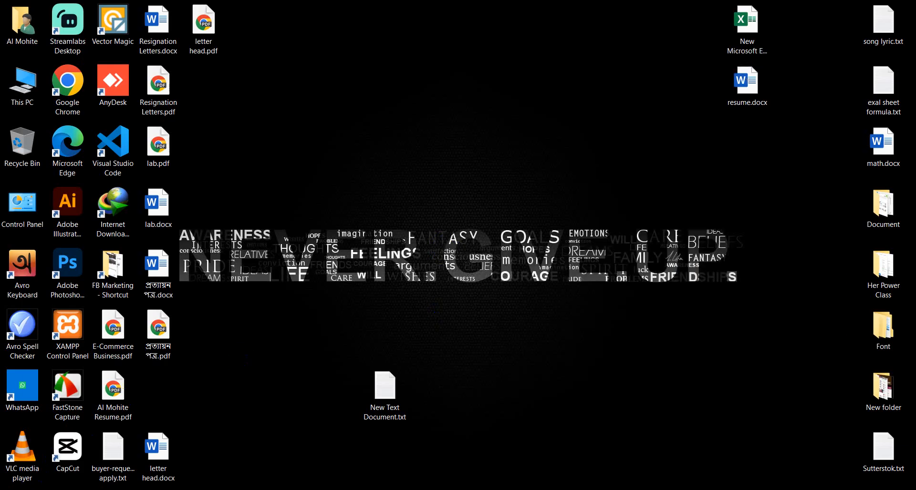
Search Windows for "powe" to locate the PowerPoint app, and close the search without opening it
{"action": "key", "text": "super"}
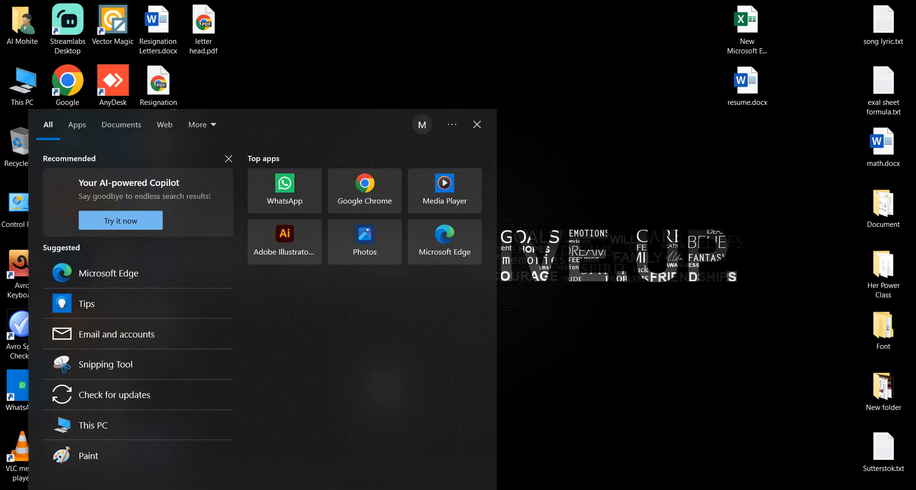
{"action": "type", "text": "powe"}
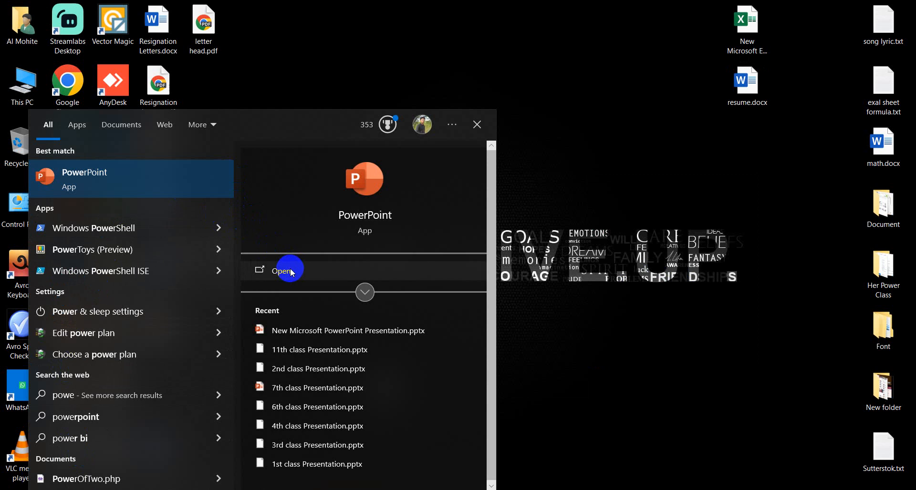
{"action": "left_click", "coordinate": [477, 124]}
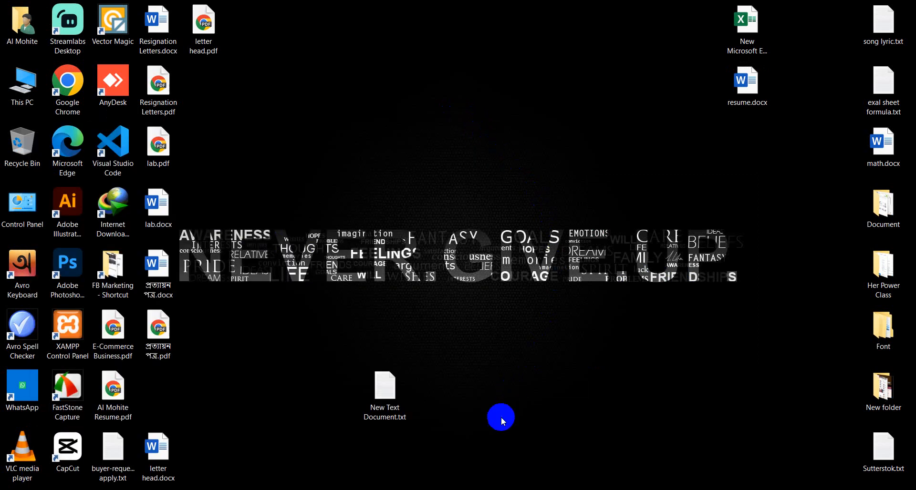